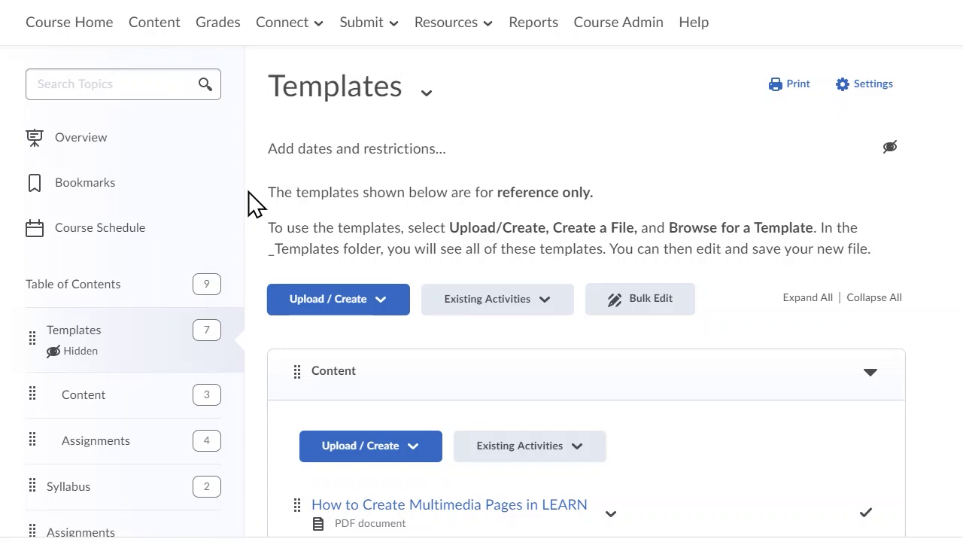
Step: Open the Week 8 module in the table of contents and start creating a new file in it
{"action": "scroll", "coordinate": [256, 203], "scroll_direction": "down", "scroll_amount": 1}
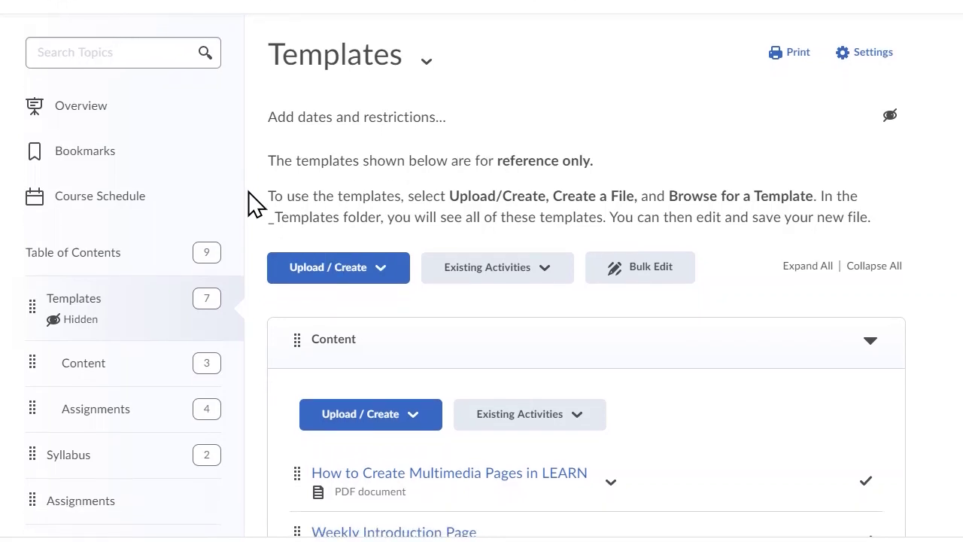
{"action": "scroll", "coordinate": [256, 203], "scroll_direction": "down", "scroll_amount": 5}
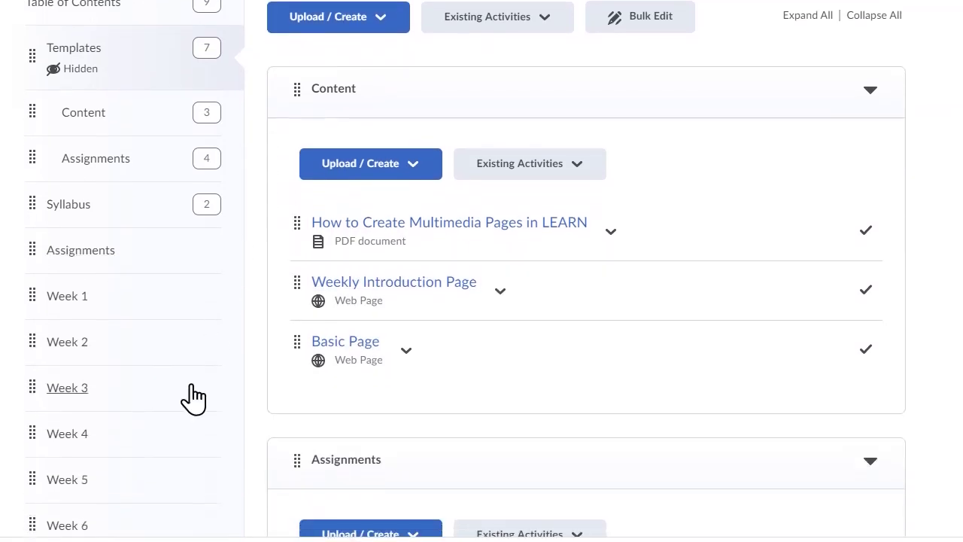
{"action": "scroll", "coordinate": [178, 387], "scroll_direction": "down", "scroll_amount": 2}
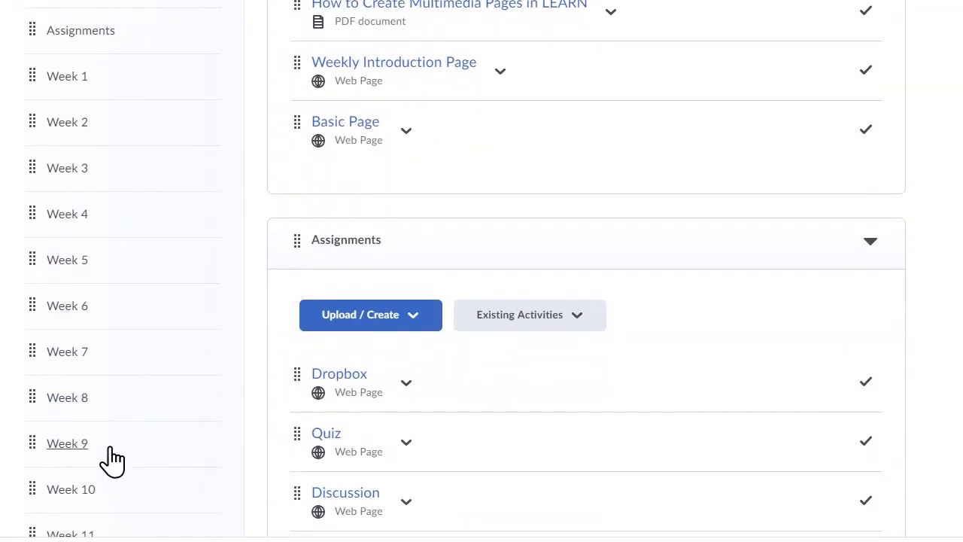
{"action": "left_click", "coordinate": [84, 398]}
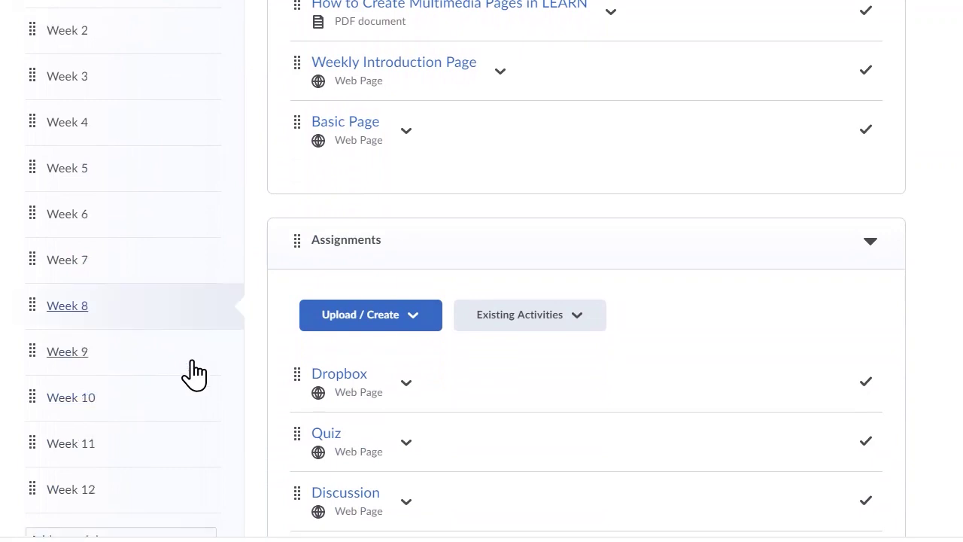
{"action": "scroll", "coordinate": [419, 249], "scroll_direction": "up", "scroll_amount": 4}
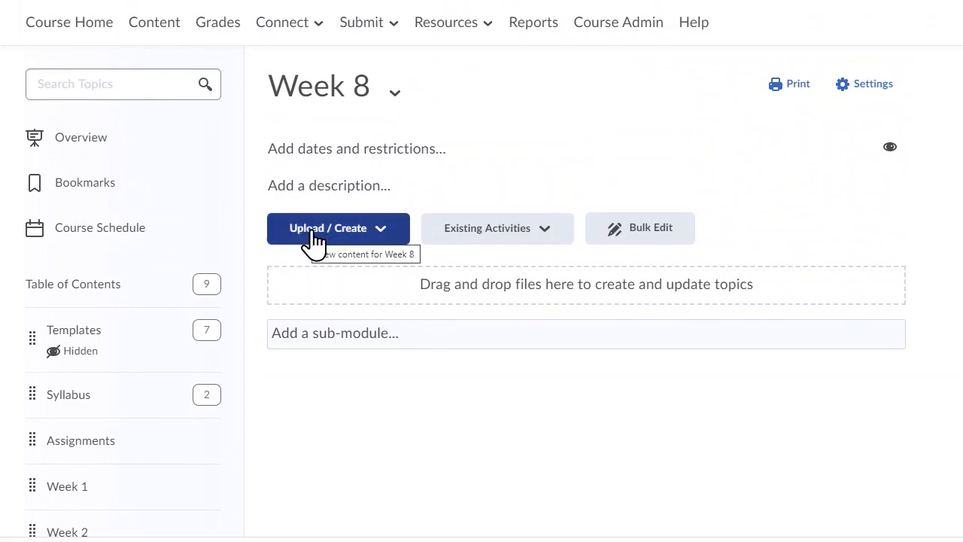
{"action": "left_click", "coordinate": [312, 240]}
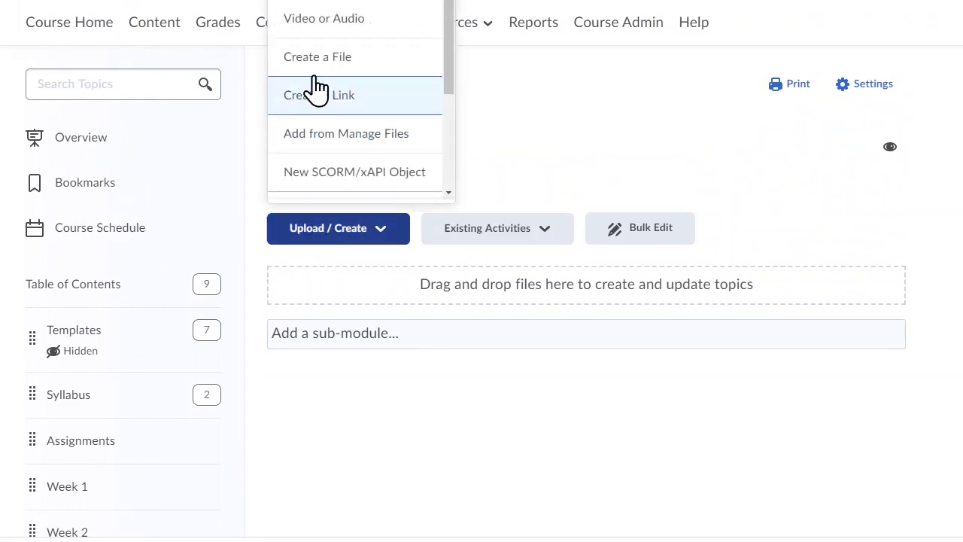
{"action": "left_click", "coordinate": [315, 87]}
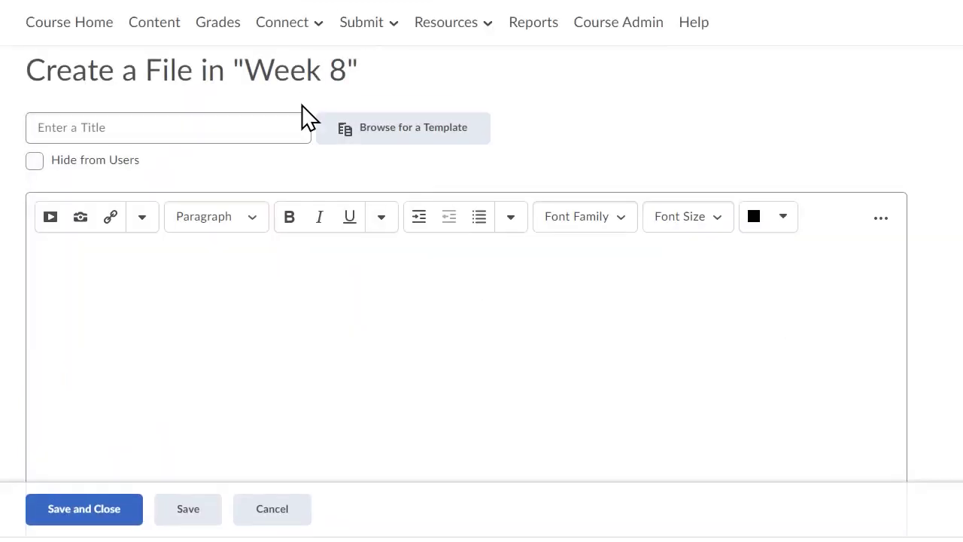
Step: Load TEMPLATE-weekly-introduction-page.html from the _Templates folder as the new page's template
{"action": "left_click", "coordinate": [407, 136]}
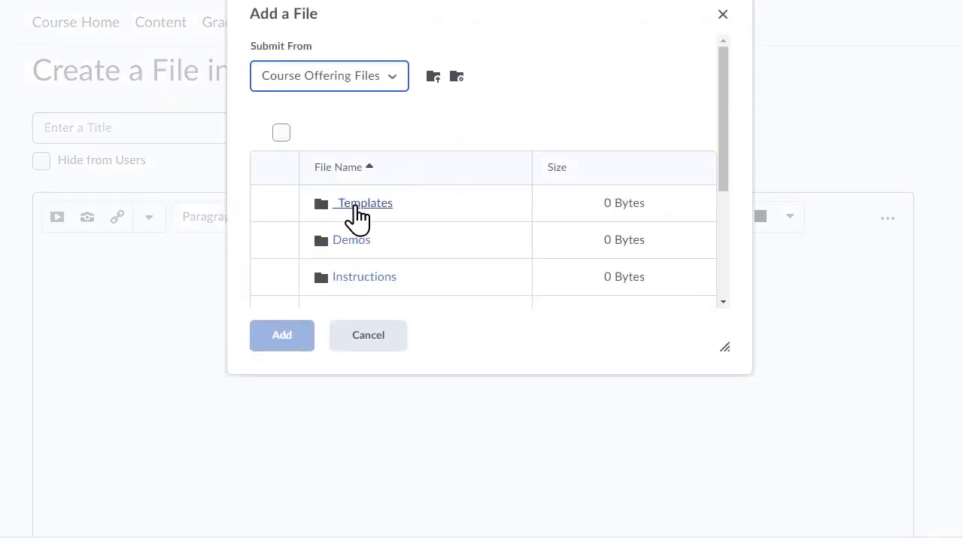
{"action": "left_click", "coordinate": [351, 210]}
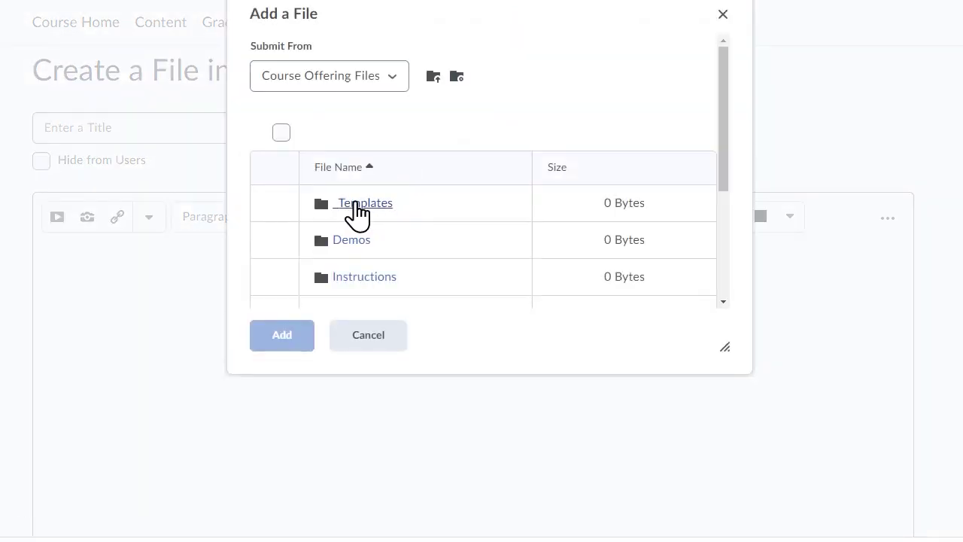
{"action": "scroll", "coordinate": [379, 188], "scroll_direction": "down", "scroll_amount": 4}
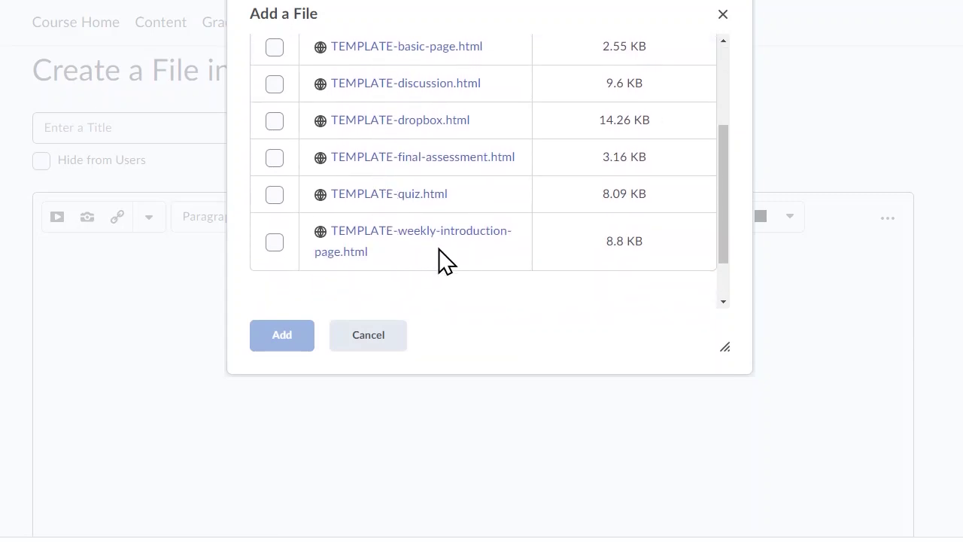
{"action": "left_click", "coordinate": [274, 242]}
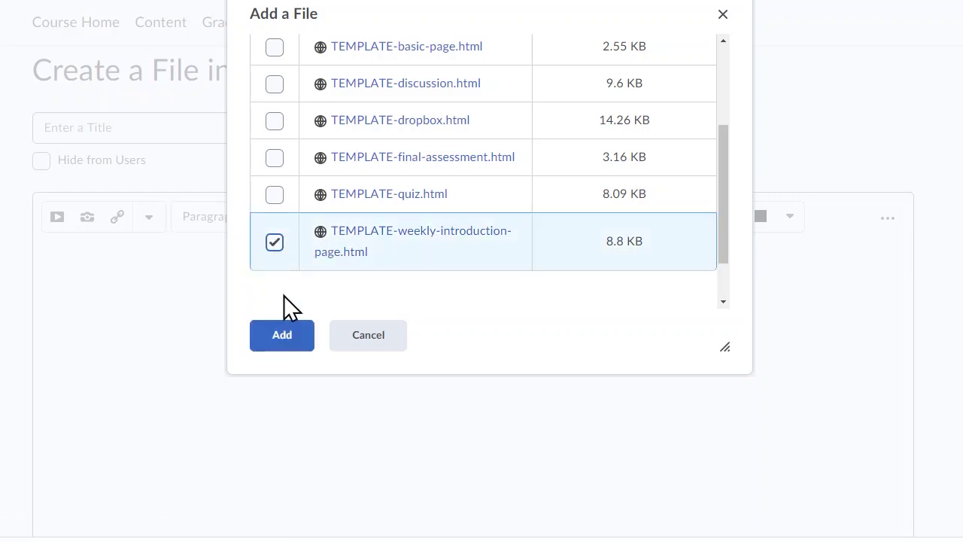
{"action": "left_click", "coordinate": [278, 340]}
{"action": "scroll", "coordinate": [411, 354], "scroll_direction": "down", "scroll_amount": 1}
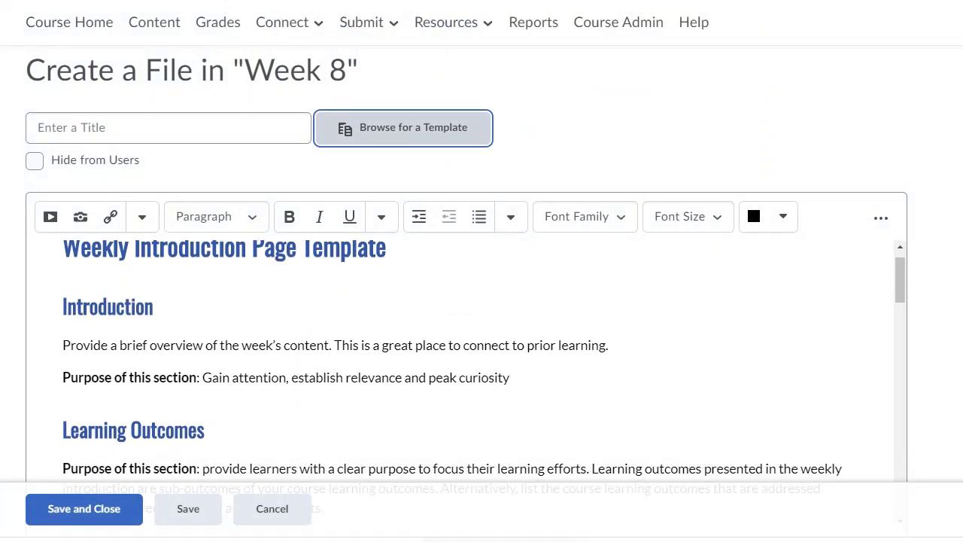
Step: Switch to Word, copy the introduction paragraph from the Completed Page document, and paste it over the Introduction placeholder text in the template
{"action": "key", "text": "alt+Tab"}
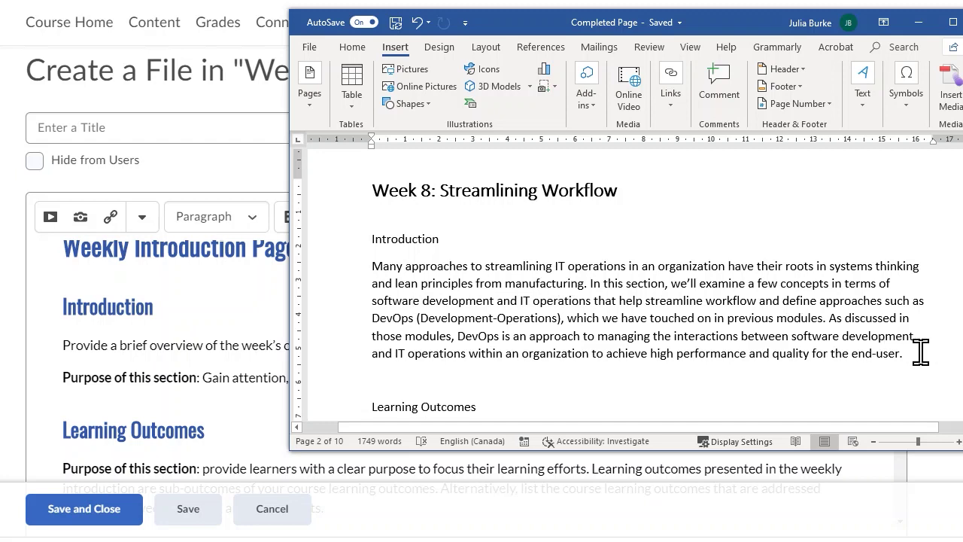
{"action": "left_click_drag", "start_coordinate": [888, 351], "coordinate": [338, 266]}
{"action": "key", "text": "ctrl+c"}
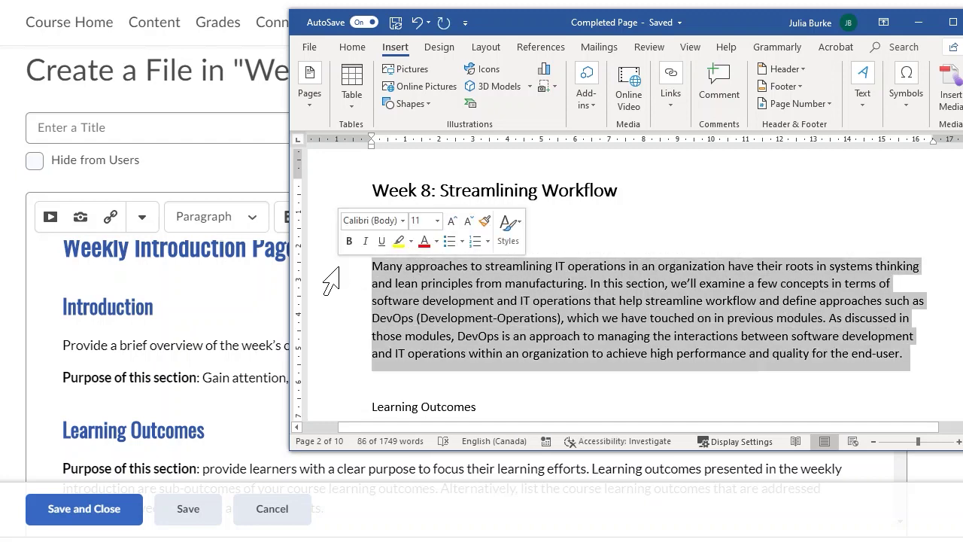
{"action": "left_click", "coordinate": [205, 344]}
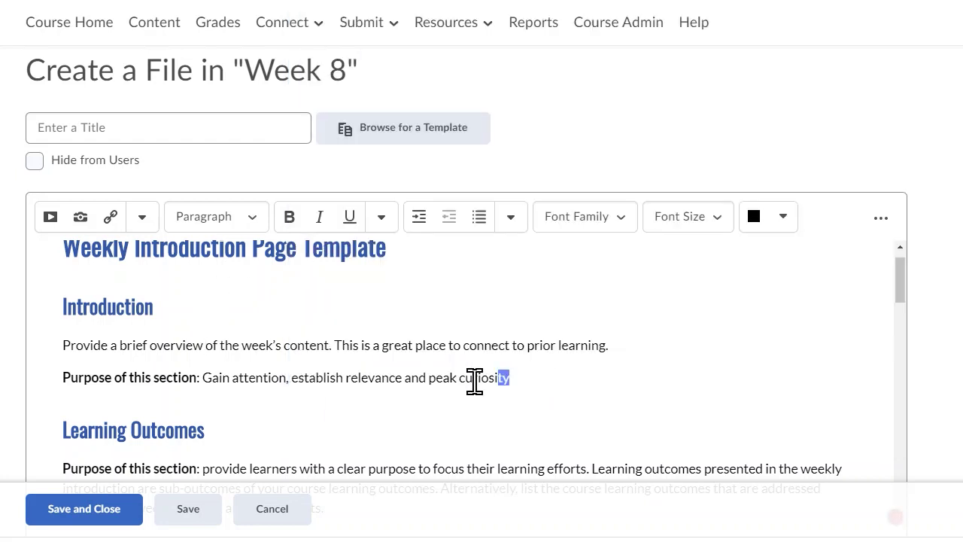
{"action": "left_click_drag", "start_coordinate": [518, 381], "coordinate": [62, 350]}
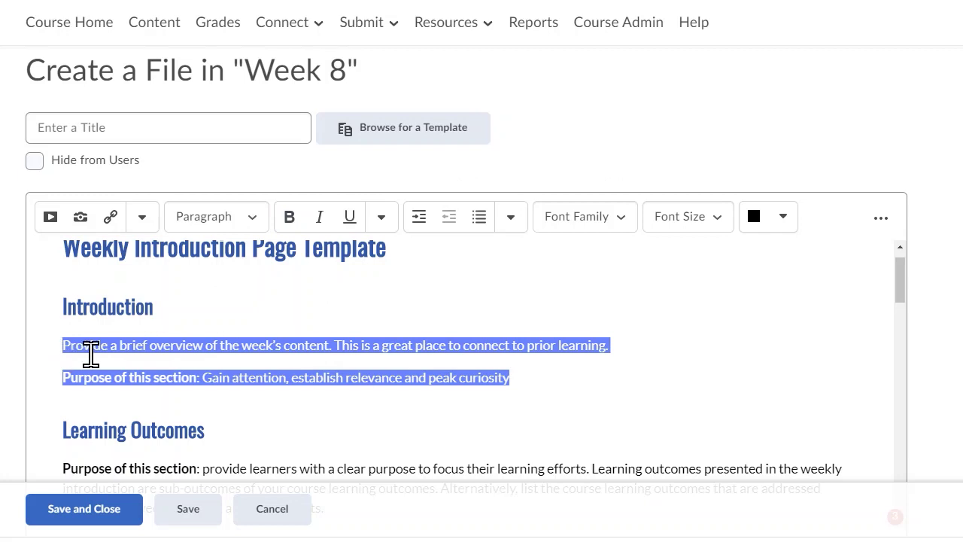
{"action": "key", "text": "ctrl+v"}
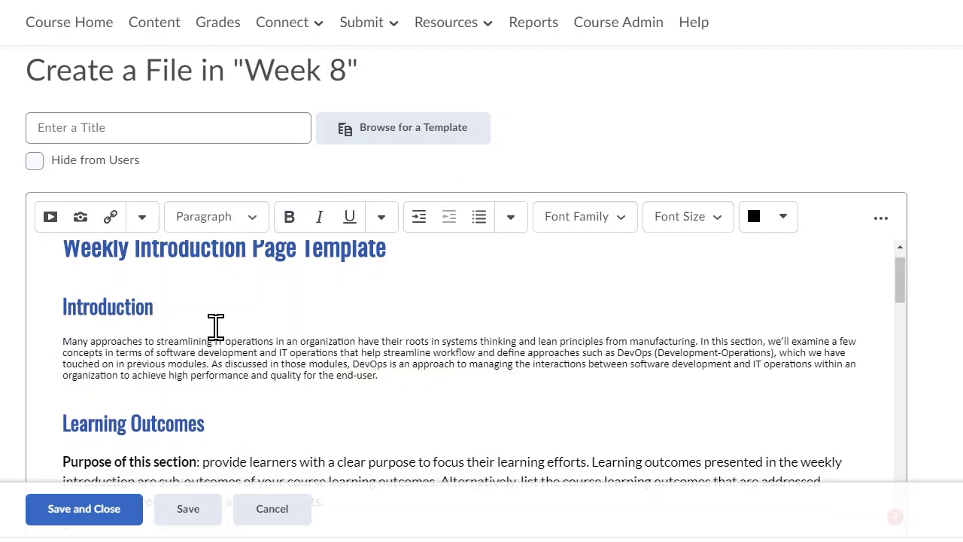
Step: Undo the formatted paste and paste the introduction paragraph without formatting under the Introduction heading
{"action": "key", "text": "ctrl+z"}
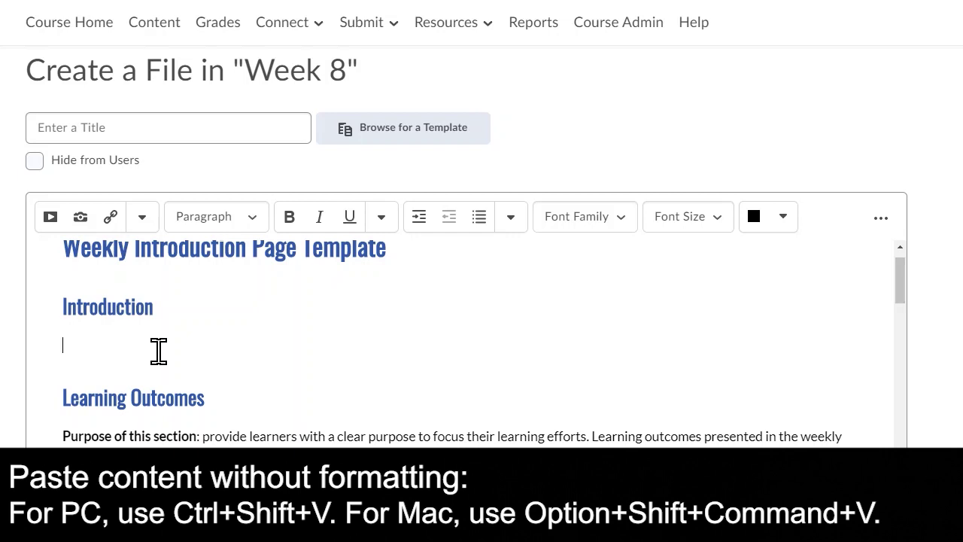
{"action": "key", "text": "ctrl+shift+v"}
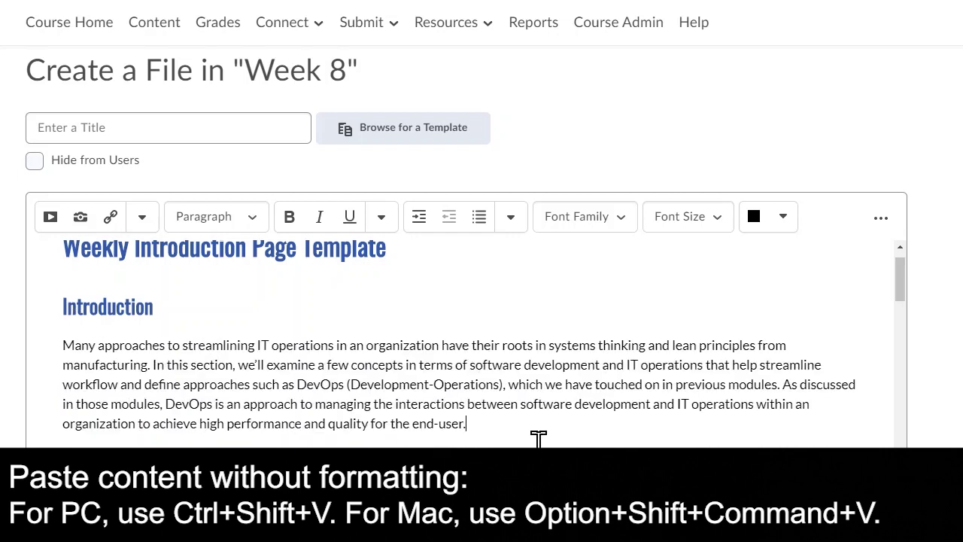
Step: Switch to Word and copy the Learning Outcomes lead-in sentence with its three bullet points
{"action": "scroll", "coordinate": [539, 422], "scroll_direction": "down", "scroll_amount": 1}
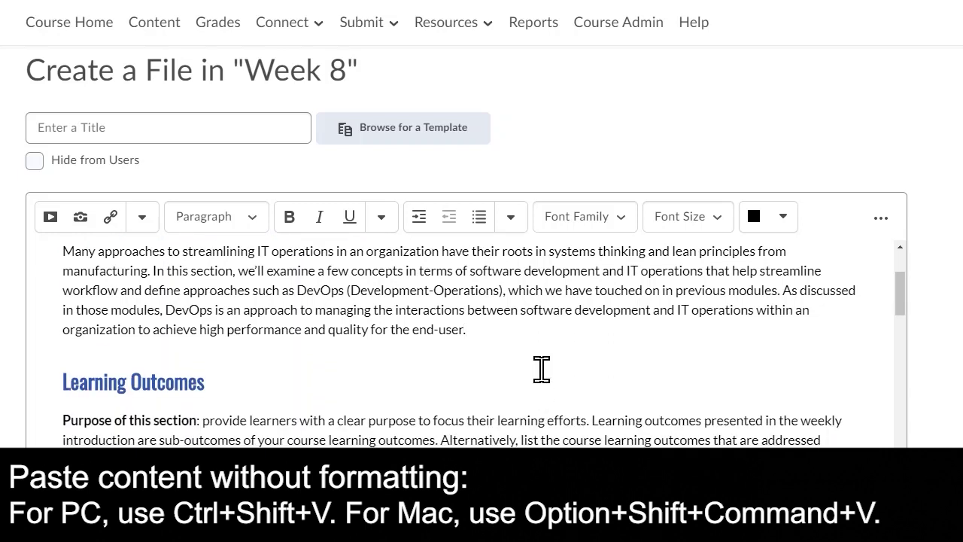
{"action": "scroll", "coordinate": [542, 369], "scroll_direction": "down", "scroll_amount": 1}
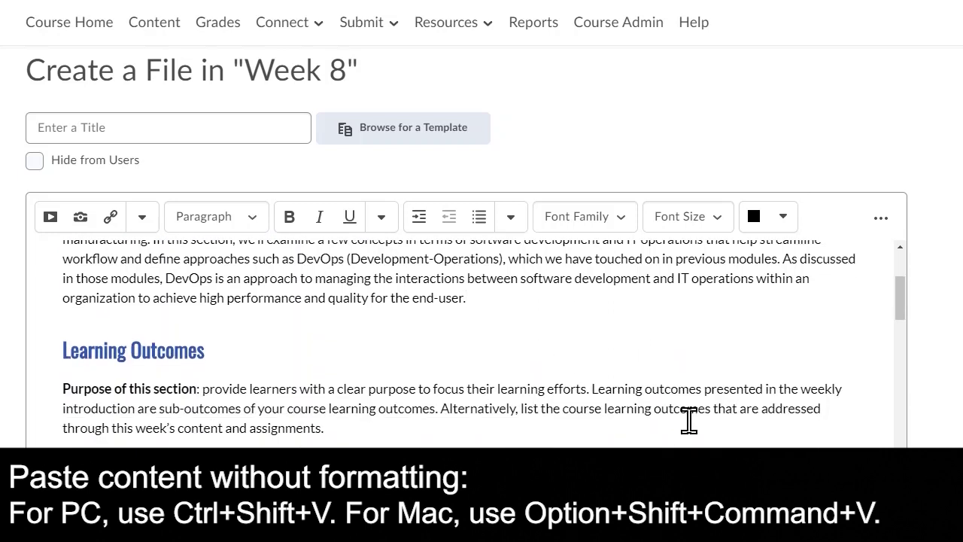
{"action": "key", "text": "alt+Tab"}
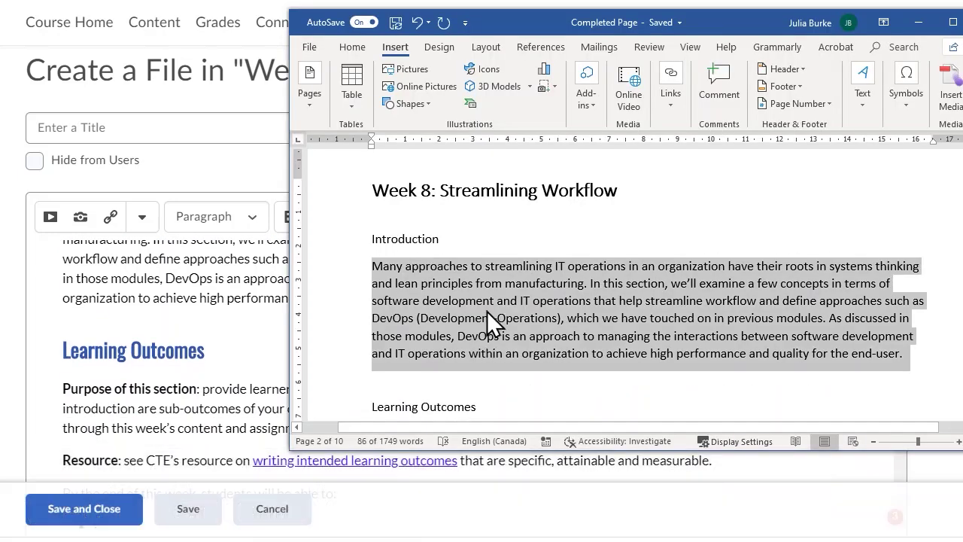
{"action": "left_click", "coordinate": [487, 311]}
{"action": "scroll", "coordinate": [486, 309], "scroll_direction": "down", "scroll_amount": 2}
{"action": "scroll", "coordinate": [487, 311], "scroll_direction": "down", "scroll_amount": 1}
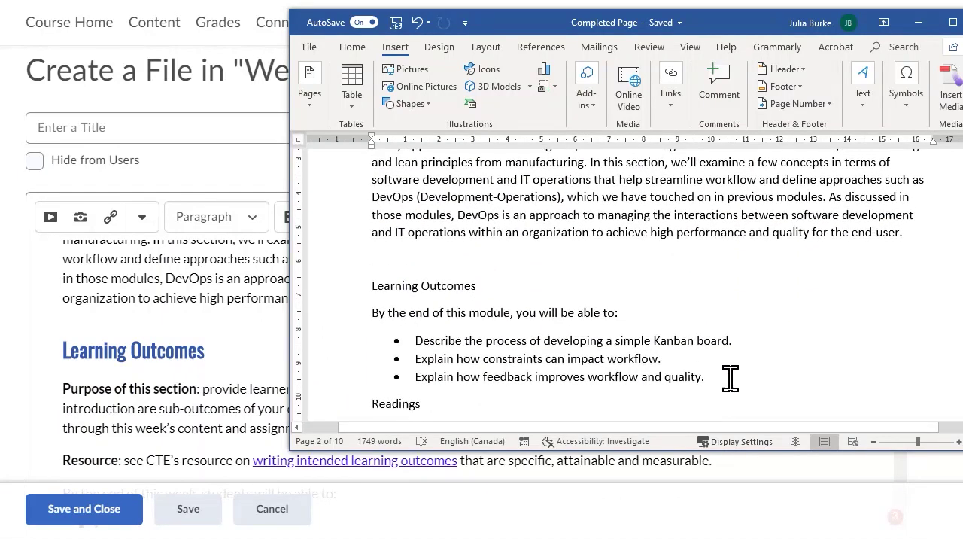
{"action": "left_click_drag", "start_coordinate": [730, 378], "coordinate": [378, 308]}
{"action": "key", "text": "ctrl+c"}
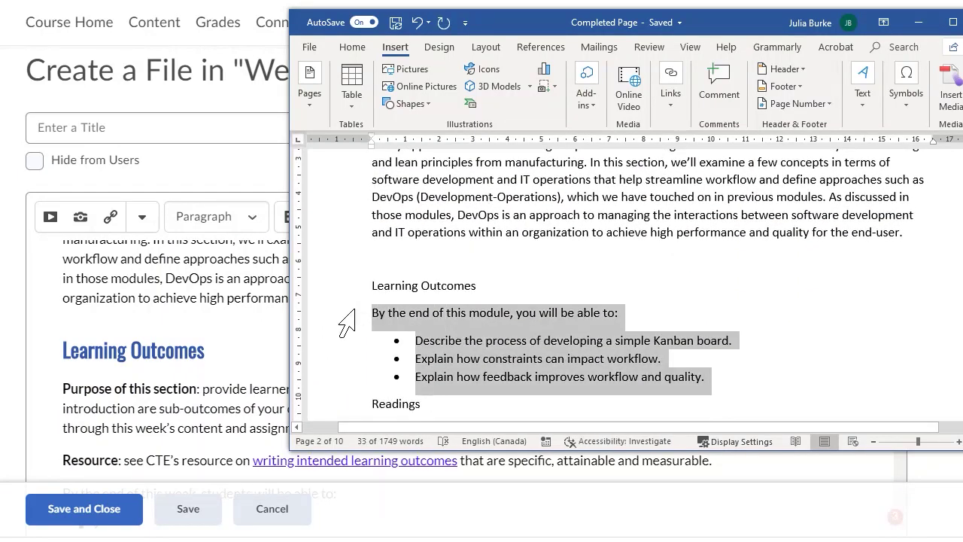
Step: Replace all placeholder text under the template's Learning Outcomes heading with the copied outcomes, pasted without formatting
{"action": "left_click", "coordinate": [170, 346]}
{"action": "scroll", "coordinate": [276, 362], "scroll_direction": "down", "scroll_amount": 2}
{"action": "left_click_drag", "start_coordinate": [169, 409], "coordinate": [30, 401]}
{"action": "key", "text": "ctrl+v"}
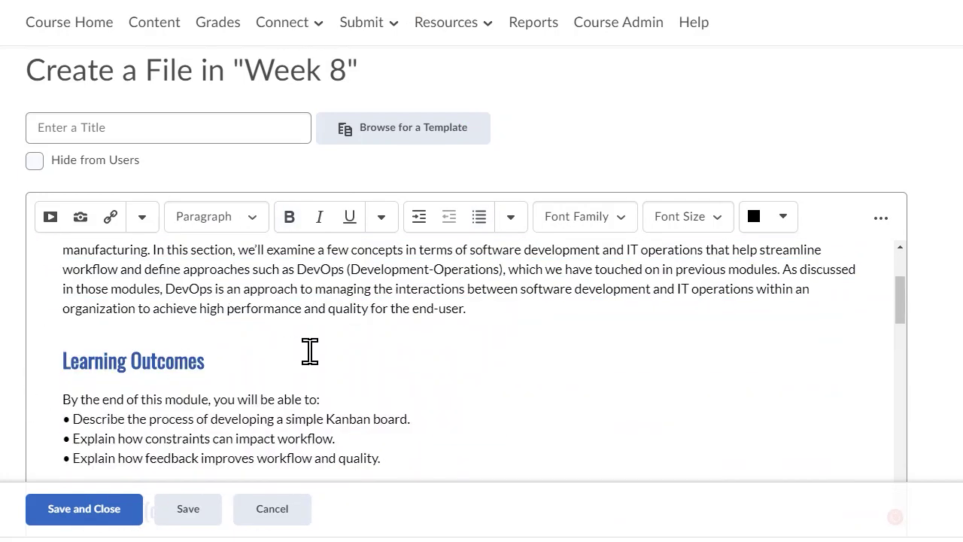
Step: Replace the Required Readings placeholder paragraphs with the readings text copied from the Word document
{"action": "scroll", "coordinate": [301, 350], "scroll_direction": "down", "scroll_amount": 6}
{"action": "left_click", "coordinate": [311, 351]}
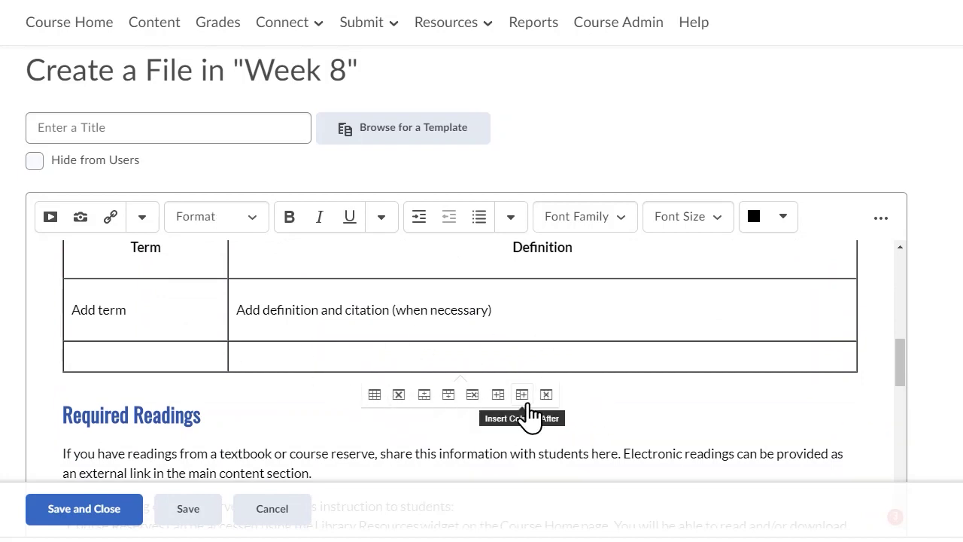
{"action": "scroll", "coordinate": [301, 376], "scroll_direction": "down", "scroll_amount": 3}
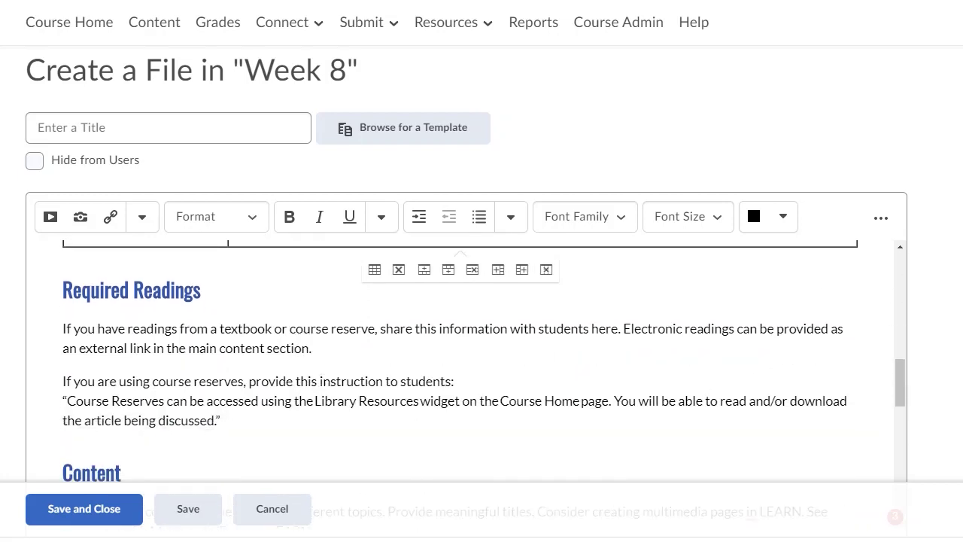
{"action": "key", "text": "alt+Tab"}
{"action": "scroll", "coordinate": [586, 320], "scroll_direction": "down", "scroll_amount": 3}
{"action": "left_click_drag", "start_coordinate": [652, 308], "coordinate": [369, 311]}
{"action": "key", "text": "ctrl+c"}
{"action": "key", "text": "alt+Tab"}
{"action": "left_click_drag", "start_coordinate": [265, 410], "coordinate": [63, 328]}
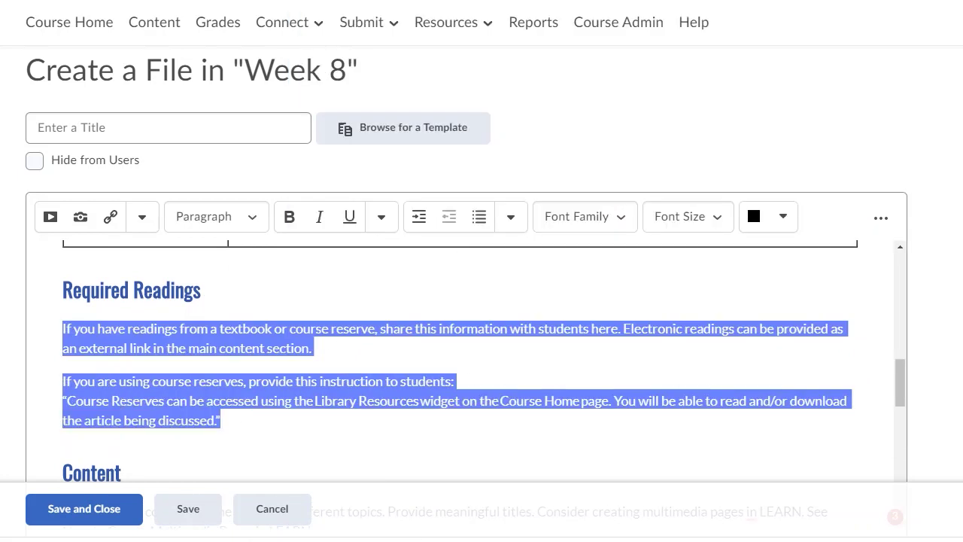
{"action": "key", "text": "ctrl+v"}
Step: Switch to Word and copy the activities text "Complete Discussion 3. Review the Course Schedule for due dates."
{"action": "key", "text": "alt+Tab"}
{"action": "scroll", "coordinate": [447, 323], "scroll_direction": "down", "scroll_amount": 3}
{"action": "left_click_drag", "start_coordinate": [728, 270], "coordinate": [353, 282]}
{"action": "key", "text": "ctrl+c"}
Step: Replace the paragraphs and bullets under the template's Activities and Assignments heading with the copied text
{"action": "left_click", "coordinate": [207, 301]}
{"action": "scroll", "coordinate": [114, 326], "scroll_direction": "down", "scroll_amount": 2}
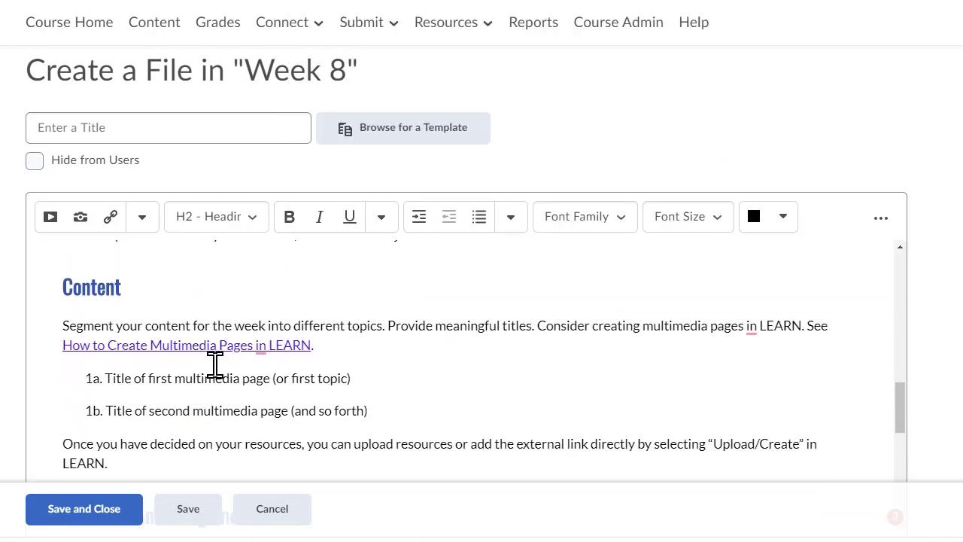
{"action": "scroll", "coordinate": [215, 364], "scroll_direction": "down", "scroll_amount": 1}
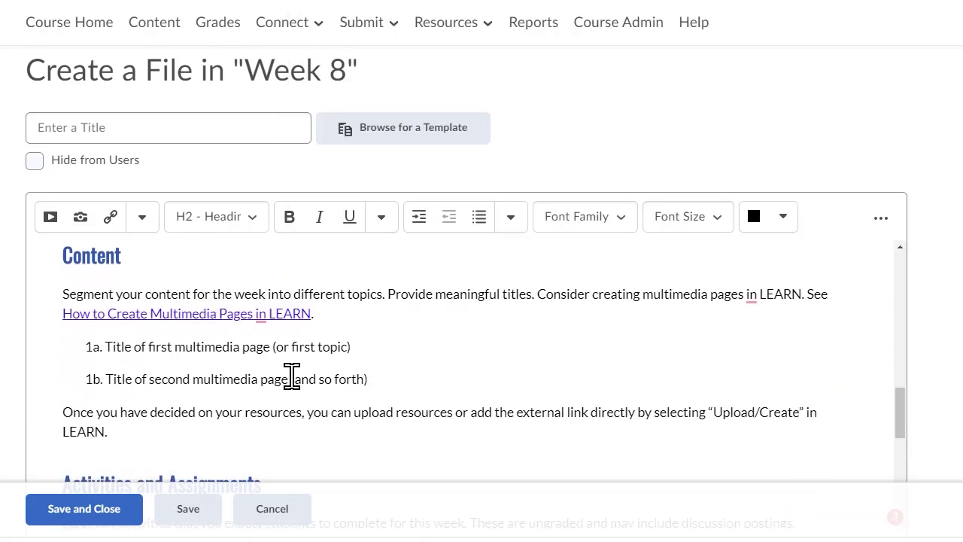
{"action": "scroll", "coordinate": [282, 340], "scroll_direction": "down", "scroll_amount": 1}
{"action": "scroll", "coordinate": [269, 341], "scroll_direction": "down", "scroll_amount": 3}
{"action": "scroll", "coordinate": [269, 341], "scroll_direction": "down", "scroll_amount": 4}
{"action": "left_click_drag", "start_coordinate": [775, 461], "coordinate": [58, 263]}
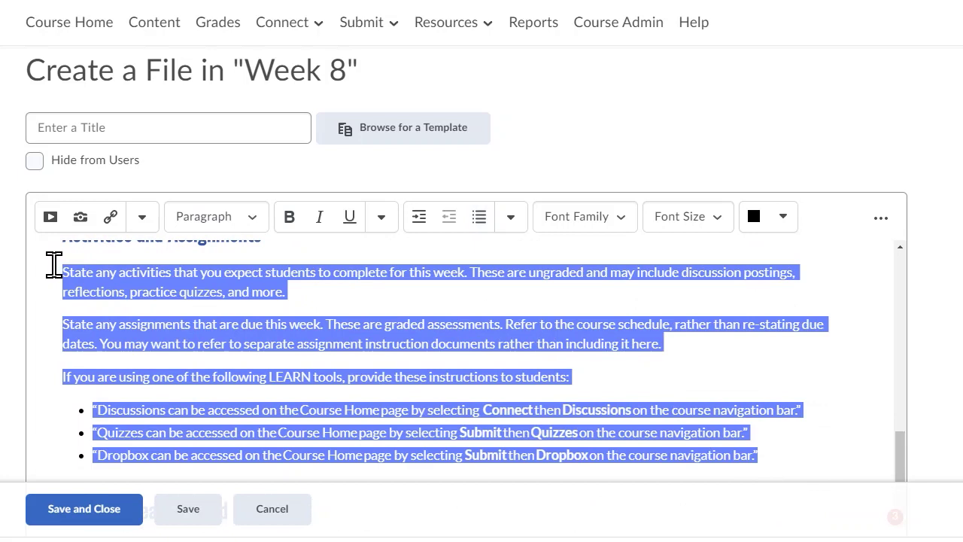
{"action": "key", "text": "ctrl+v"}
Step: Link the words "Discussion 3" under Activities and Assignments to the Discussion 3 topic in Course Discussions with a Quicklink
{"action": "scroll", "coordinate": [133, 344], "scroll_direction": "up", "scroll_amount": 3}
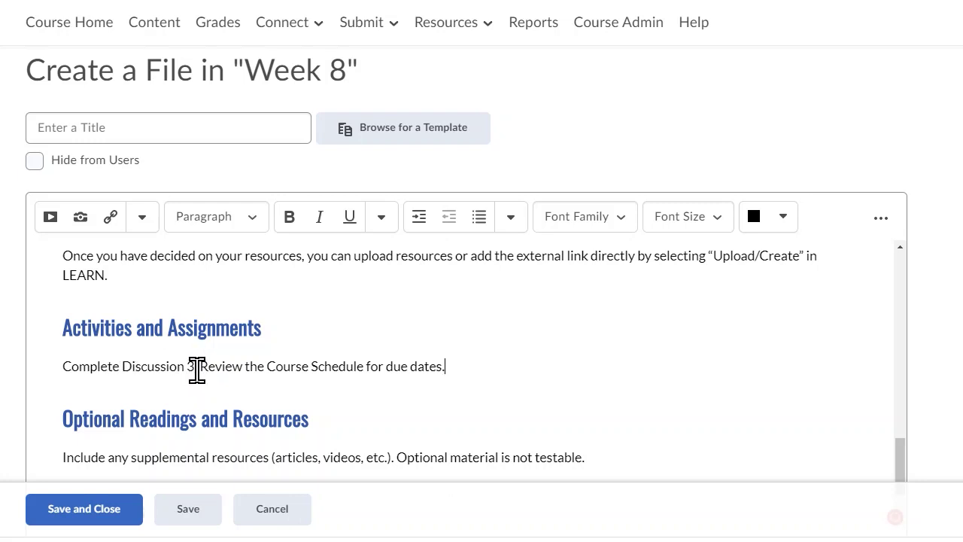
{"action": "left_click_drag", "start_coordinate": [195, 368], "coordinate": [123, 373]}
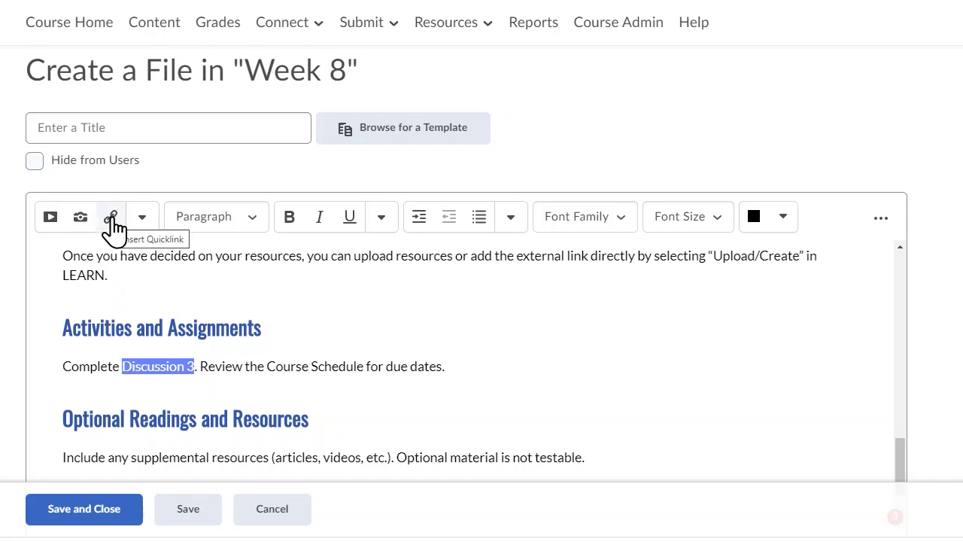
{"action": "left_click", "coordinate": [112, 220]}
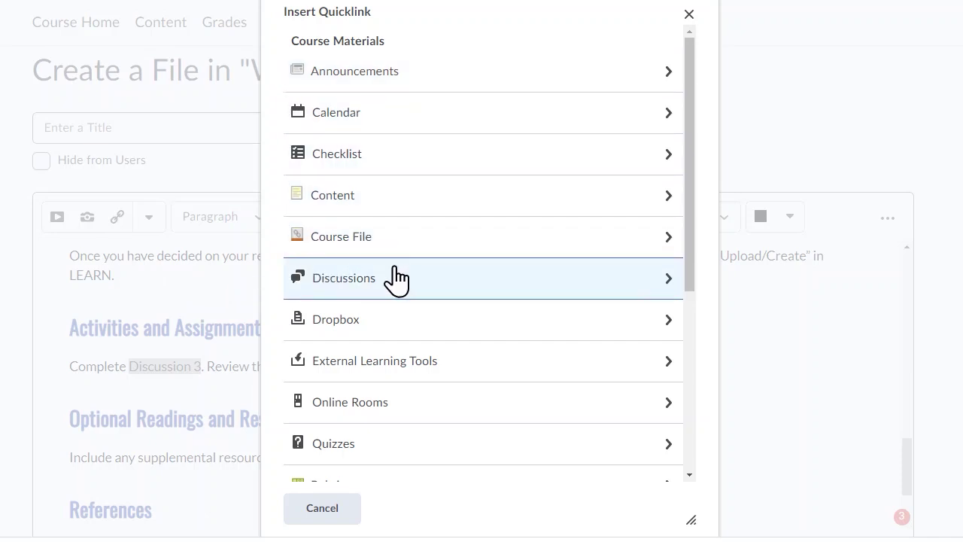
{"action": "left_click", "coordinate": [374, 277]}
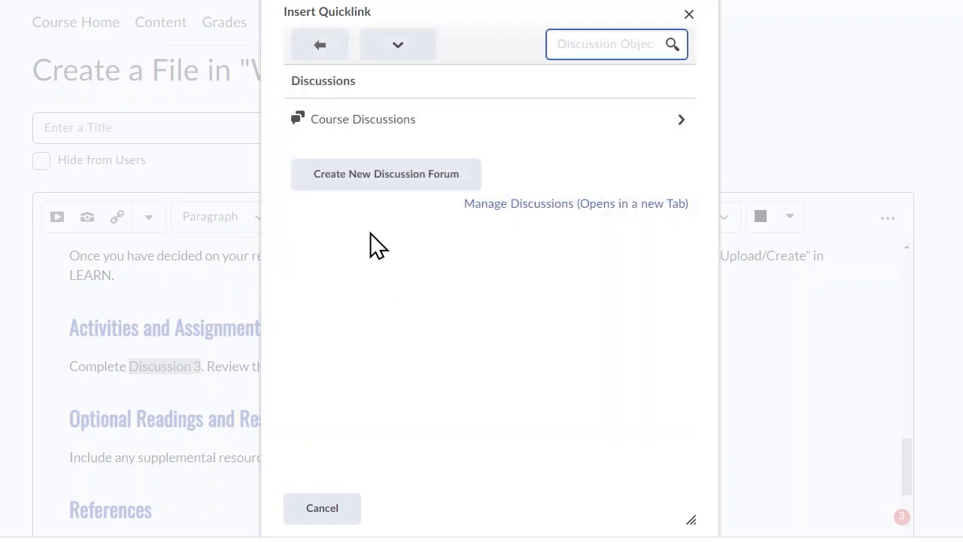
{"action": "left_click", "coordinate": [373, 119]}
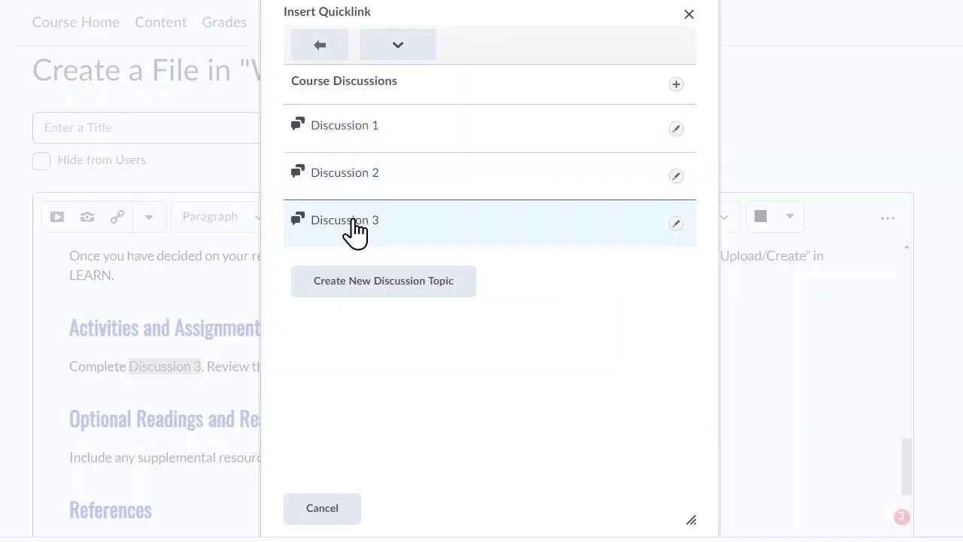
{"action": "left_click", "coordinate": [343, 230]}
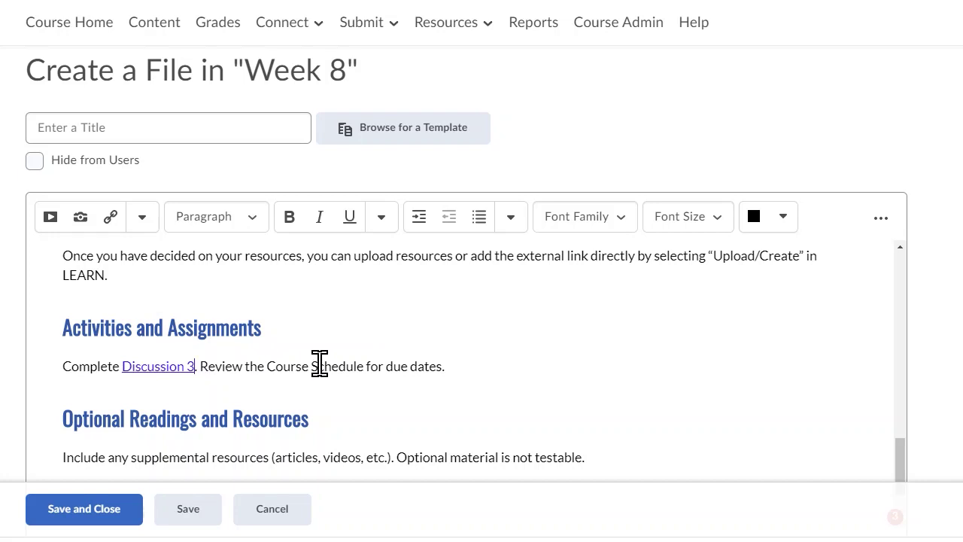
Step: Title the new file "Week 8 Introduction: Streamlining Workflow"
{"action": "left_click", "coordinate": [148, 120]}
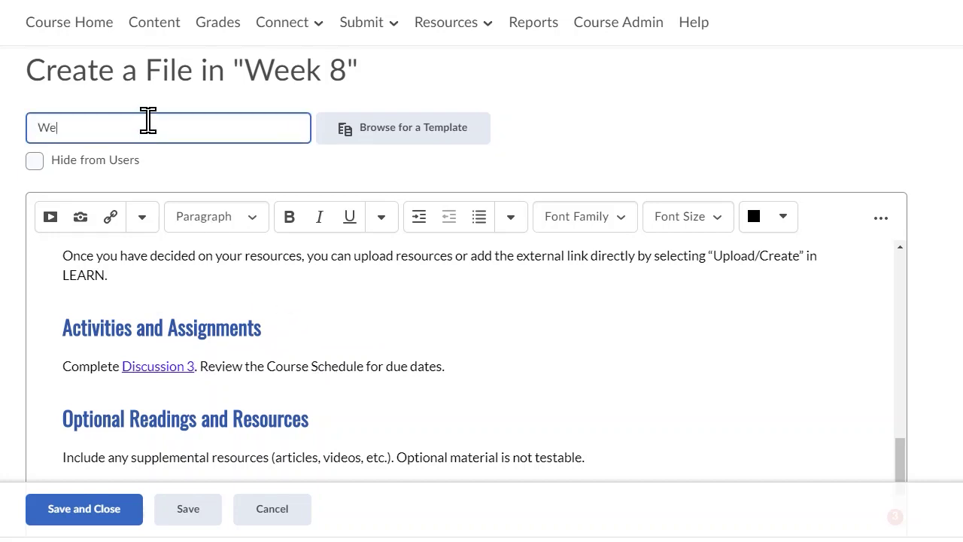
{"action": "type", "text": ":"}
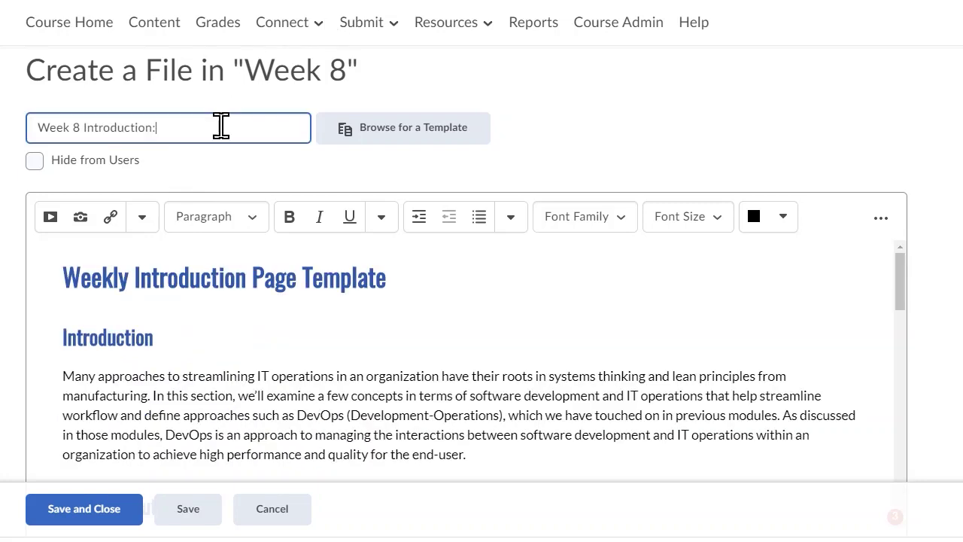
{"action": "type", "text": " Streamlining Workflow"}
Step: Replace the "Weekly Introduction Page Template" heading with the text copied from the file title, and save and close the file
{"action": "key", "text": "ctrl+shift+Left"}
{"action": "key", "text": "ctrl+shift+Left"}
{"action": "key", "text": "ctrl+shift+Left"}
{"action": "key", "text": "ctrl+shift+Left"}
{"action": "key", "text": "ctrl+shift+Left"}
{"action": "key", "text": "ctrl+c"}
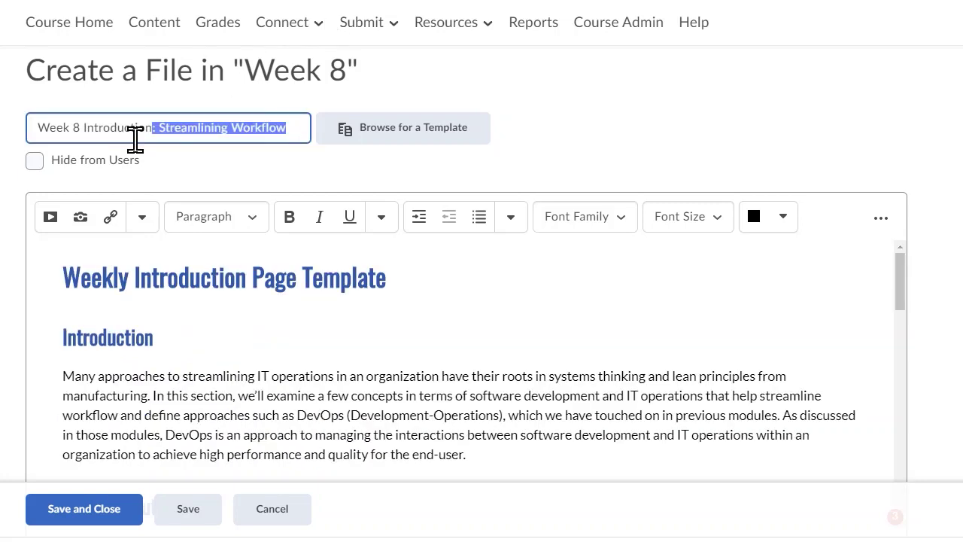
{"action": "left_click_drag", "start_coordinate": [445, 284], "coordinate": [53, 269]}
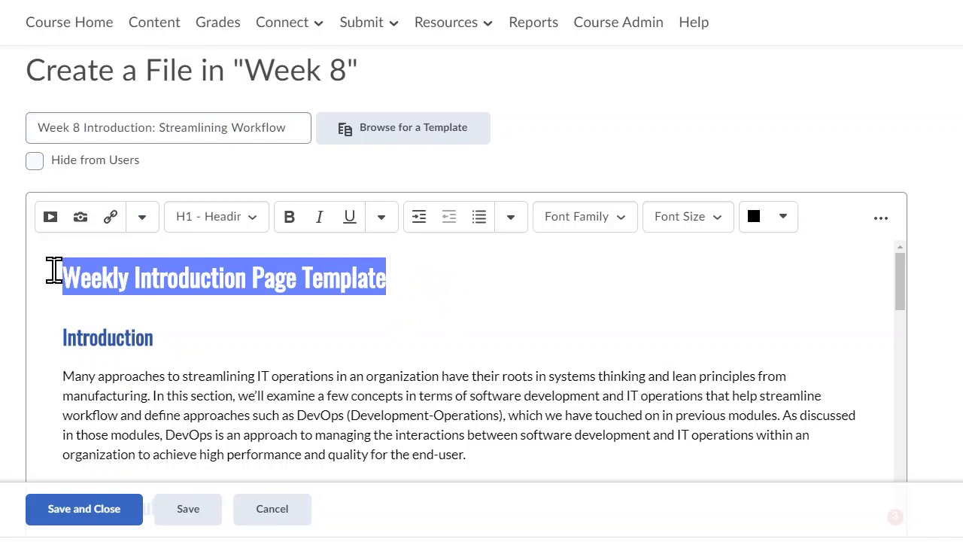
{"action": "key", "text": "ctrl+v"}
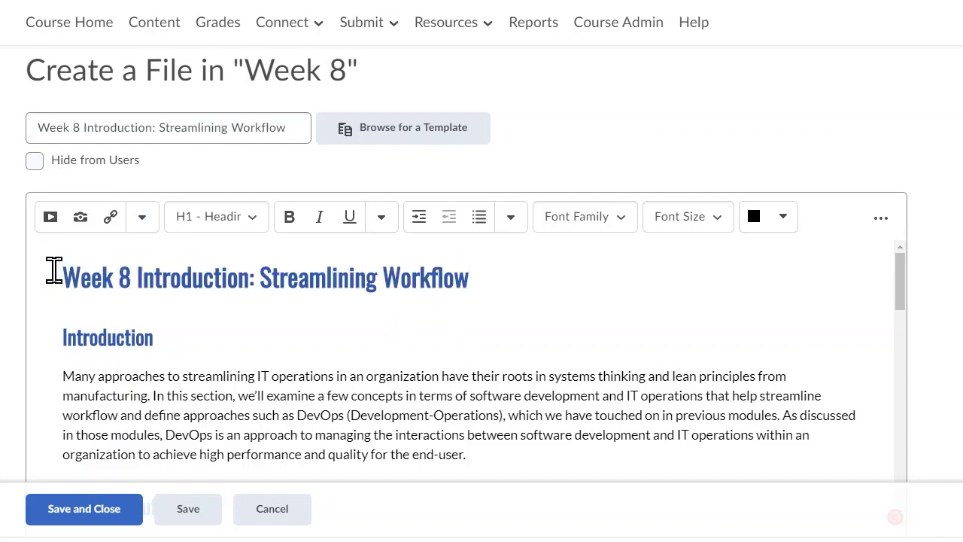
{"action": "left_click", "coordinate": [89, 514]}
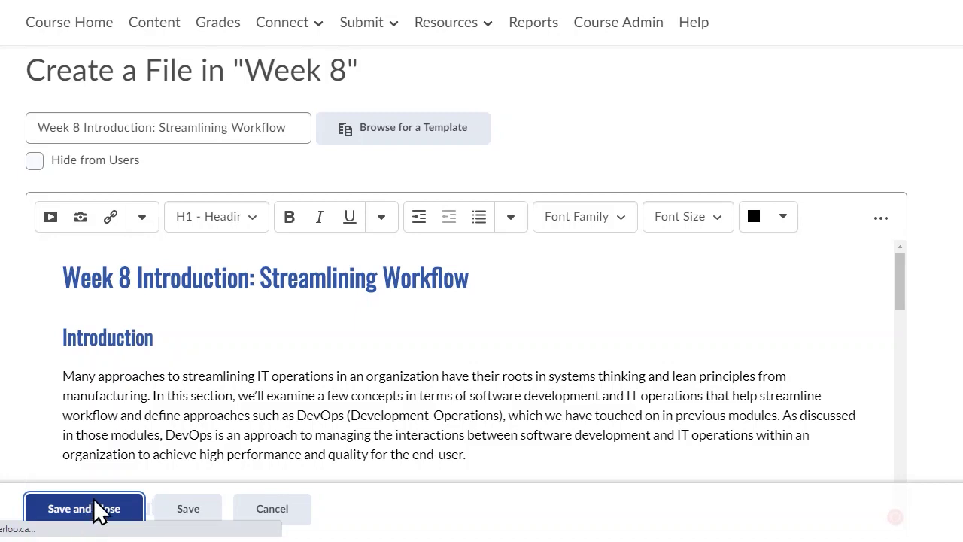
Step: Look over the saved Week 8 introduction page and open it for HTML editing
{"action": "scroll", "coordinate": [275, 279], "scroll_direction": "down", "scroll_amount": 7}
{"action": "scroll", "coordinate": [276, 286], "scroll_direction": "down", "scroll_amount": 5}
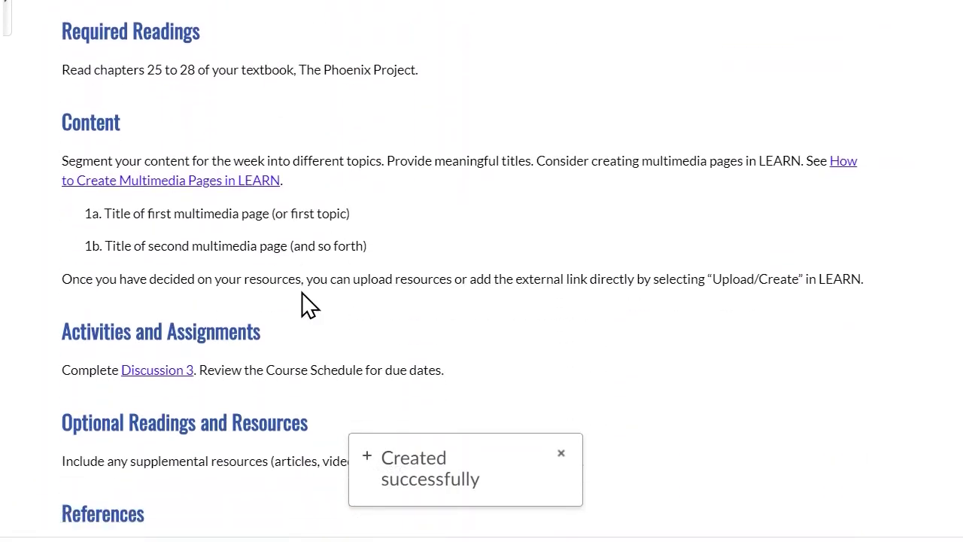
{"action": "scroll", "coordinate": [322, 380], "scroll_direction": "up", "scroll_amount": 4}
{"action": "scroll", "coordinate": [322, 370], "scroll_direction": "up", "scroll_amount": 8}
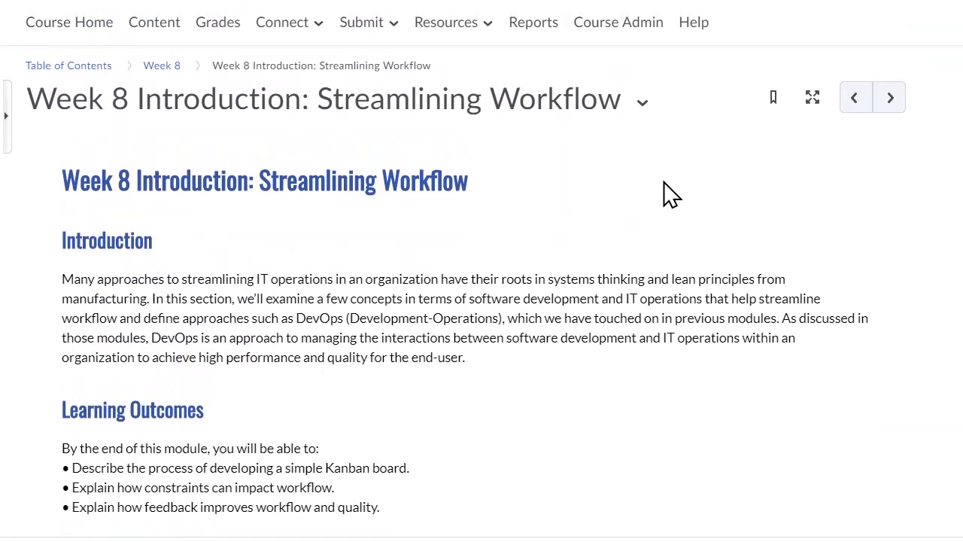
{"action": "left_click", "coordinate": [643, 106]}
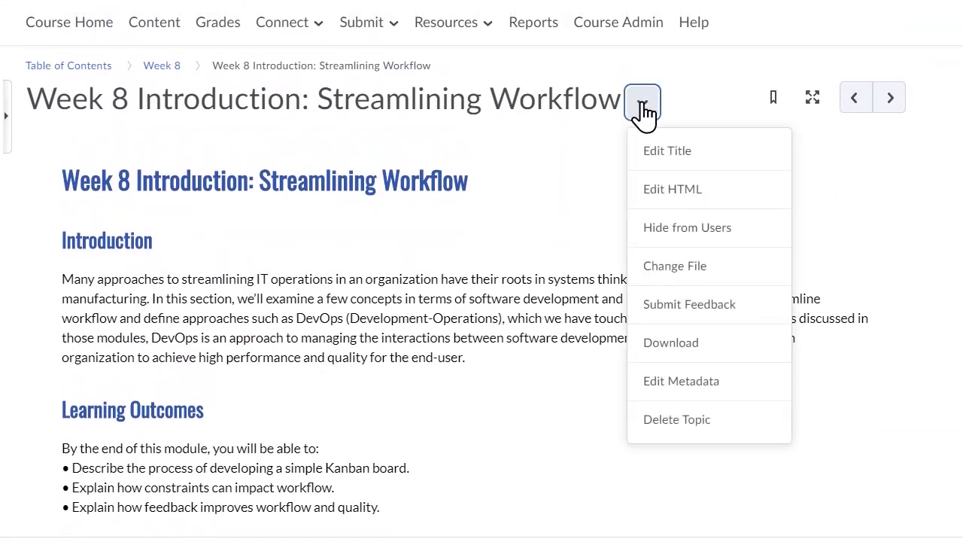
{"action": "left_click", "coordinate": [703, 198]}
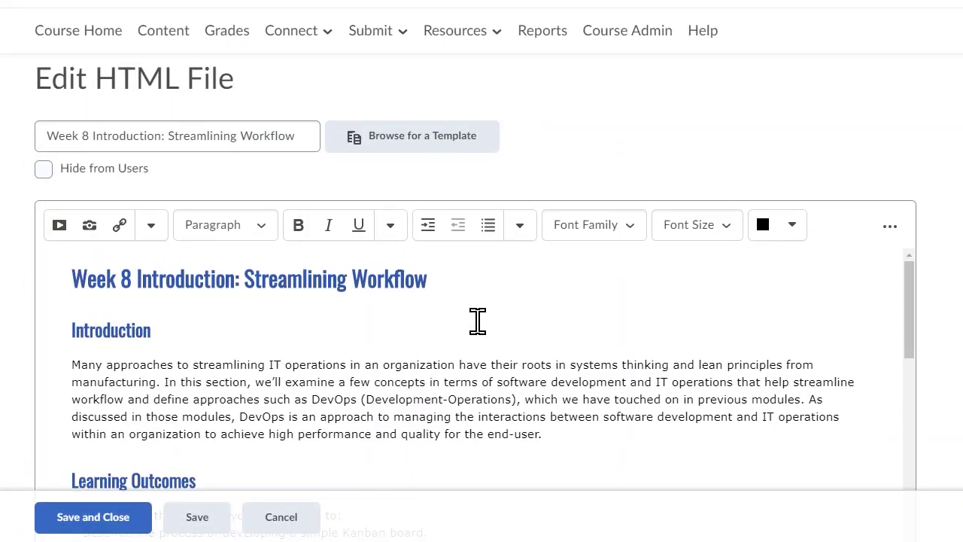
Step: Link the words "Course Schedule" under Activities and Assignments to the schedule in the Syllabus content folder with a Quicklink
{"action": "scroll", "coordinate": [478, 321], "scroll_direction": "down", "scroll_amount": 10}
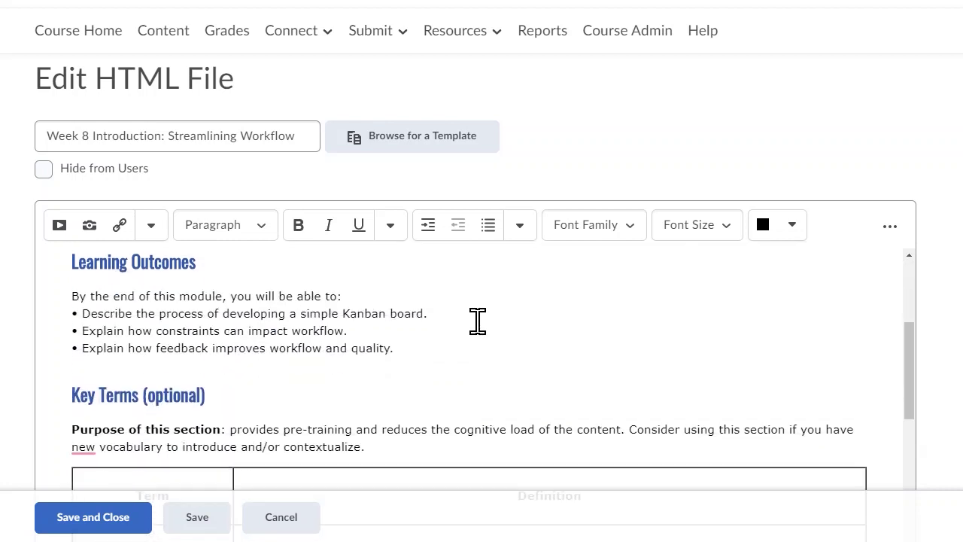
{"action": "scroll", "coordinate": [478, 321], "scroll_direction": "down", "scroll_amount": 5}
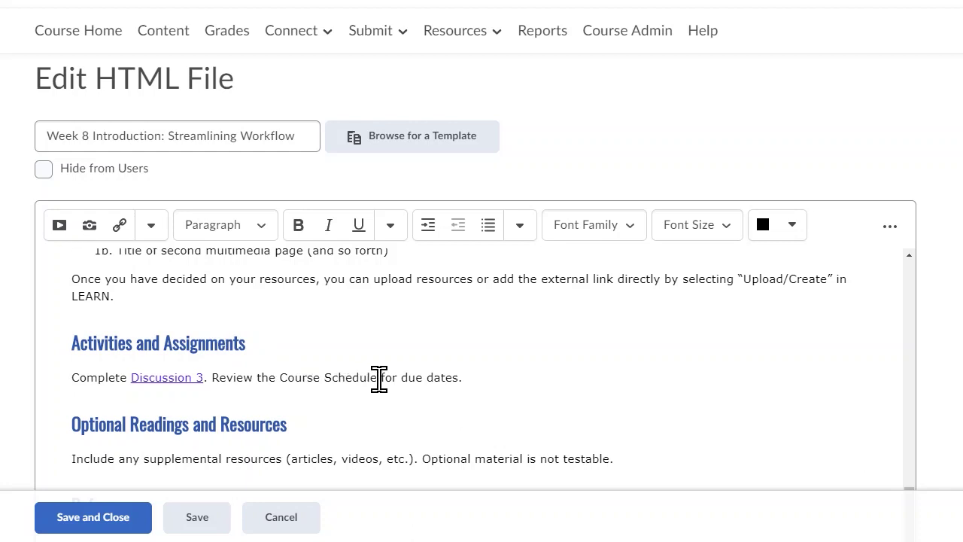
{"action": "left_click_drag", "start_coordinate": [380, 378], "coordinate": [278, 378]}
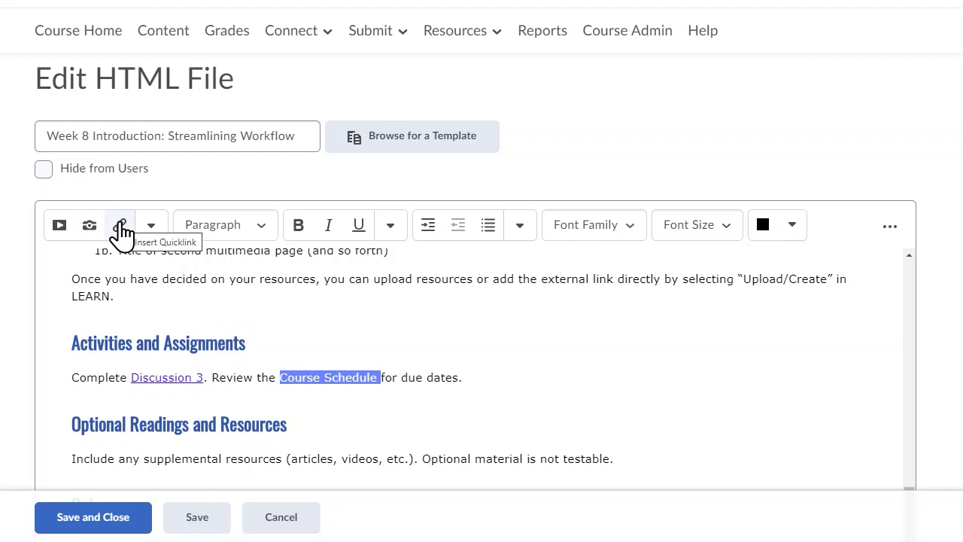
{"action": "left_click", "coordinate": [120, 226]}
{"action": "left_click", "coordinate": [343, 213]}
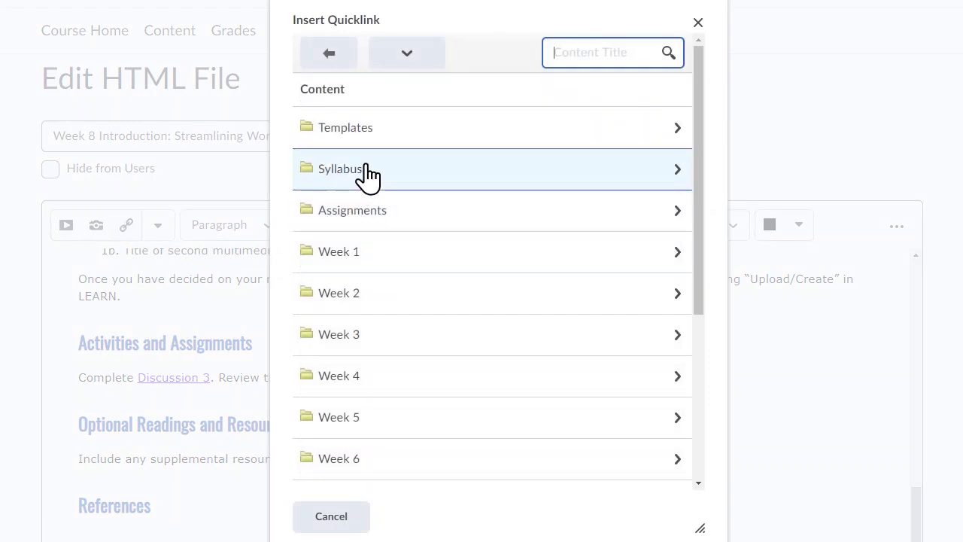
{"action": "left_click", "coordinate": [369, 175]}
{"action": "left_click", "coordinate": [440, 188]}
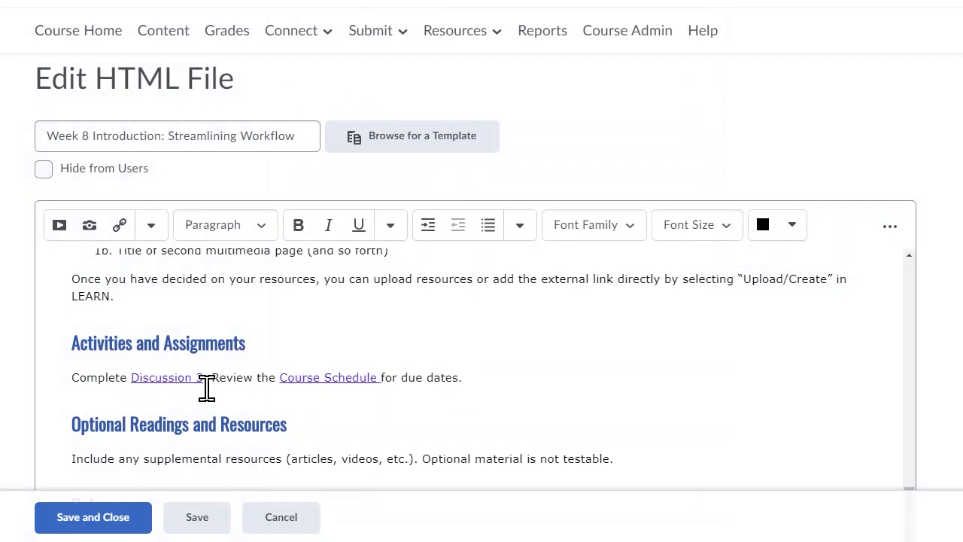
Step: Copy the two reference entries from the Word document and paste them under the page's References heading
{"action": "scroll", "coordinate": [546, 369], "scroll_direction": "down", "scroll_amount": 3}
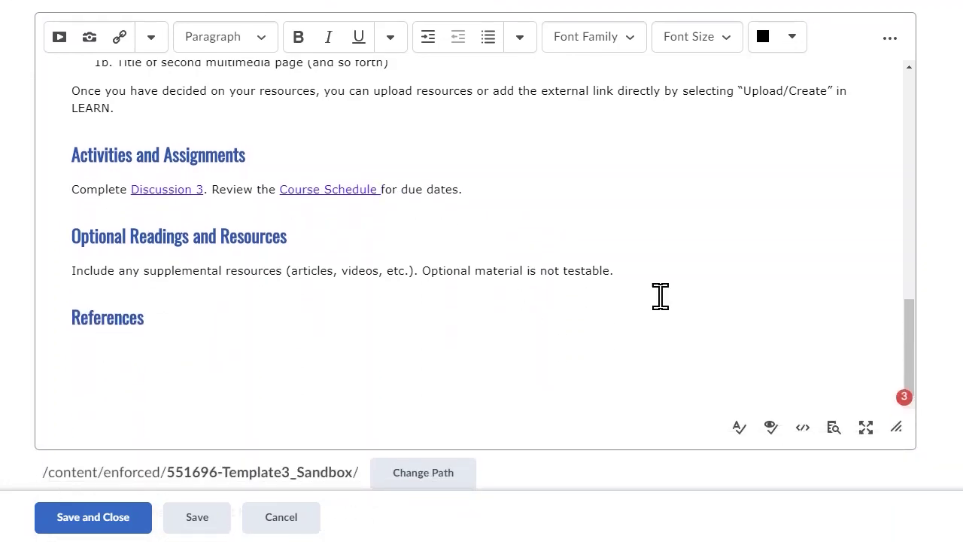
{"action": "key", "text": "alt+Tab"}
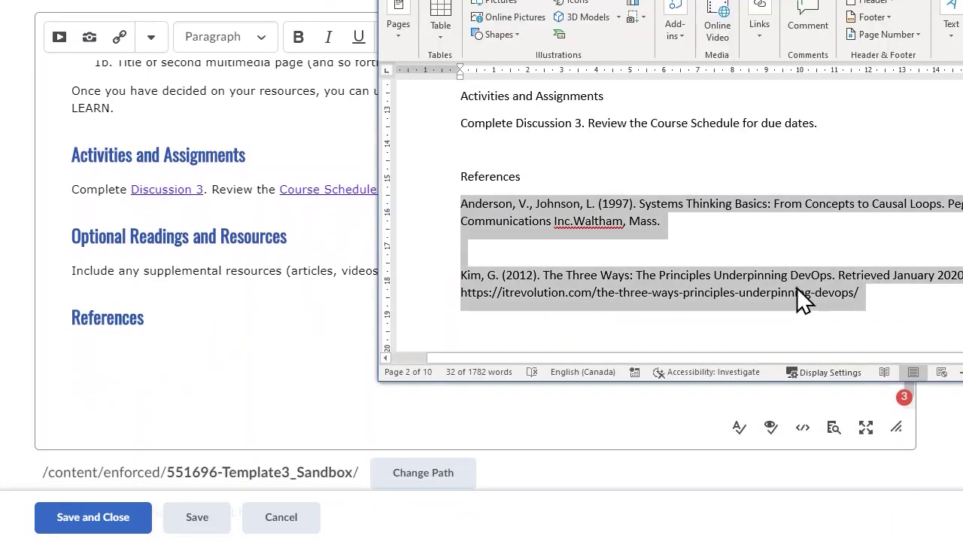
{"action": "left_click", "coordinate": [161, 366]}
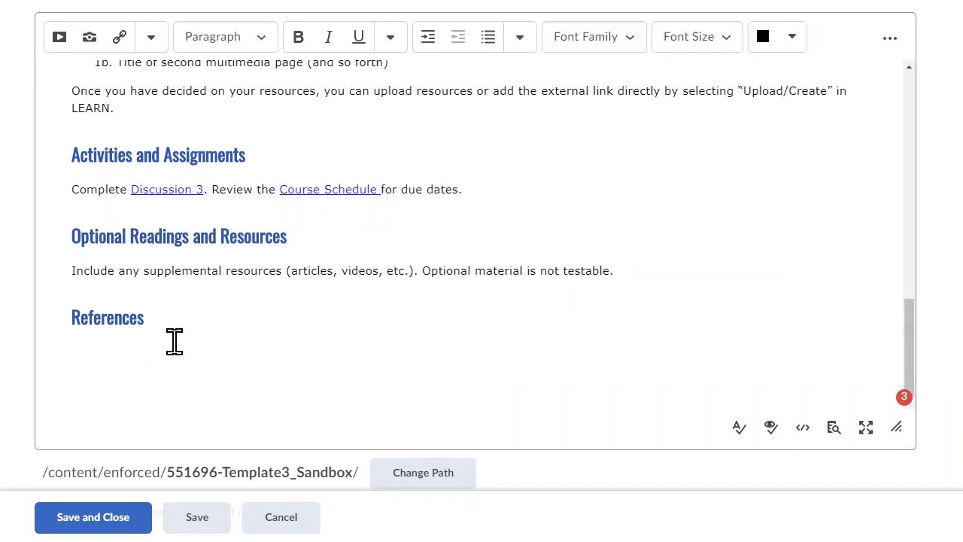
{"action": "type", "text": "Anderson, V., Johnson, L. (1997). Systems Thinking Basics: From Concepts to Causal Loops. Pegasus Communications Inc.Waltham, Mass. Kim, G. (2012). The Three Ways: The Principles Underpinning DevOps. Retrieved January 2020 from https://itrevolution.com/the-three-ways-principles-underpinning-devops/"}
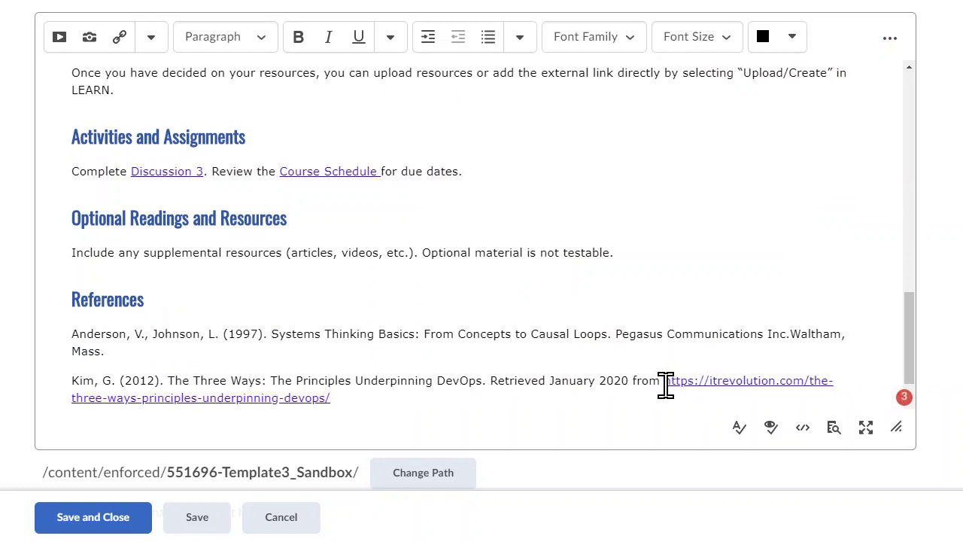
Step: Set the itrevolution.com link in the second reference to open in a new window, and save and close the page
{"action": "left_click", "coordinate": [665, 385], "text": "shift"}
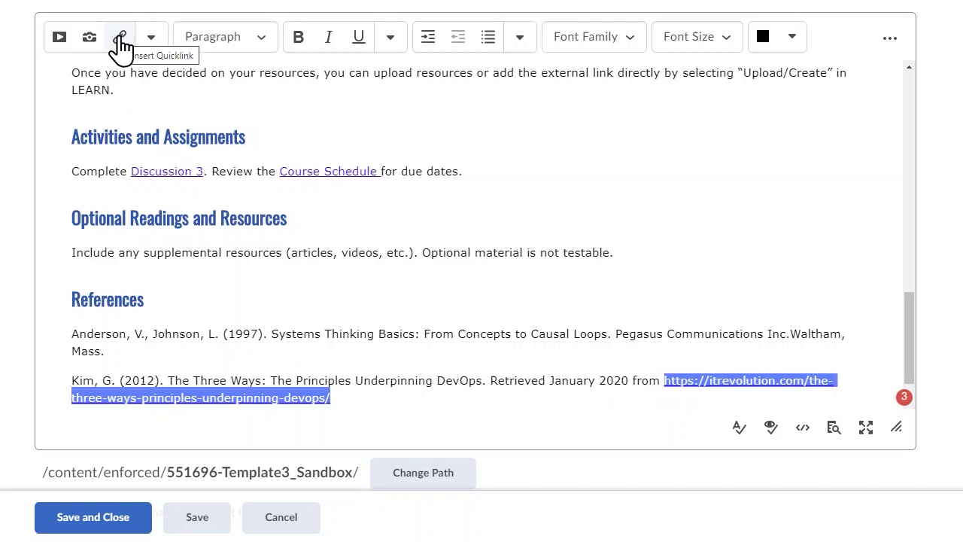
{"action": "left_click", "coordinate": [119, 37]}
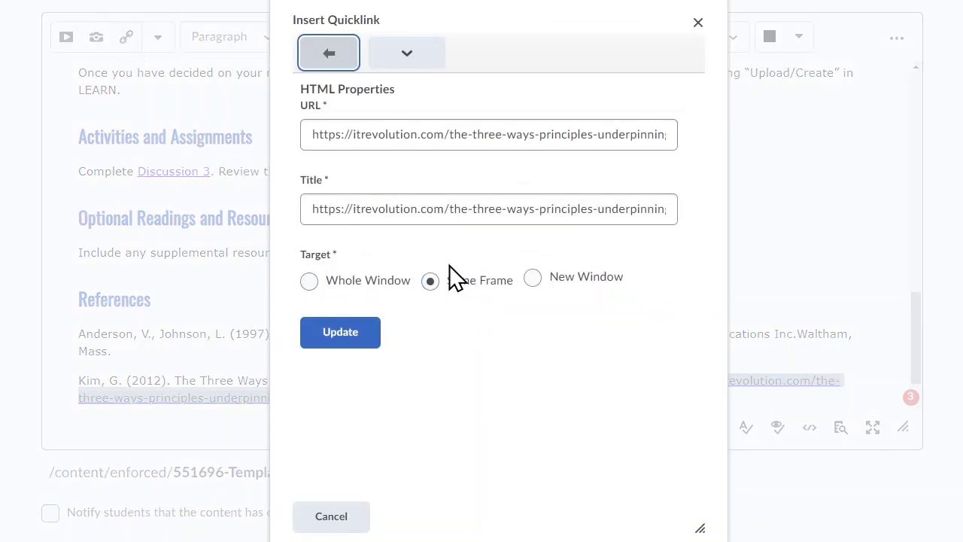
{"action": "left_click", "coordinate": [532, 278]}
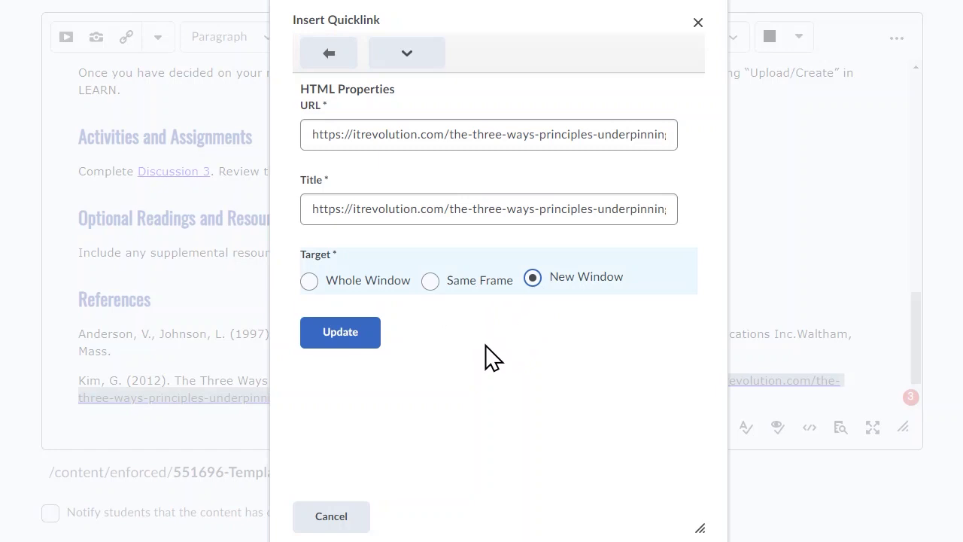
{"action": "left_click", "coordinate": [348, 342]}
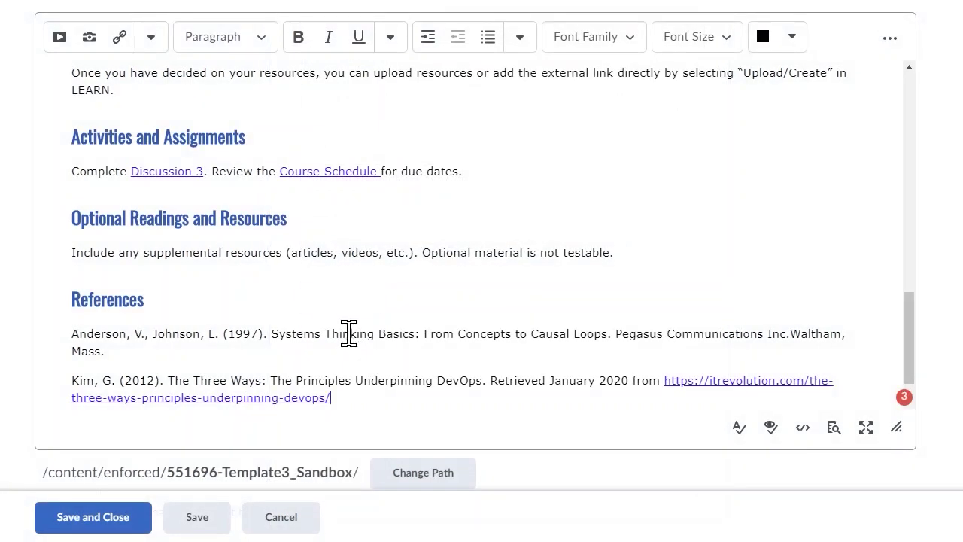
{"action": "left_click", "coordinate": [88, 525]}
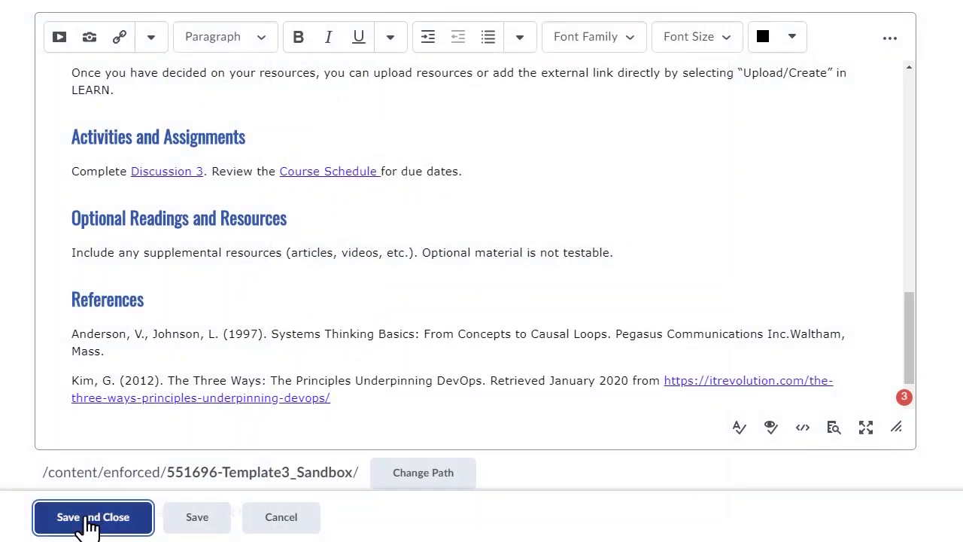